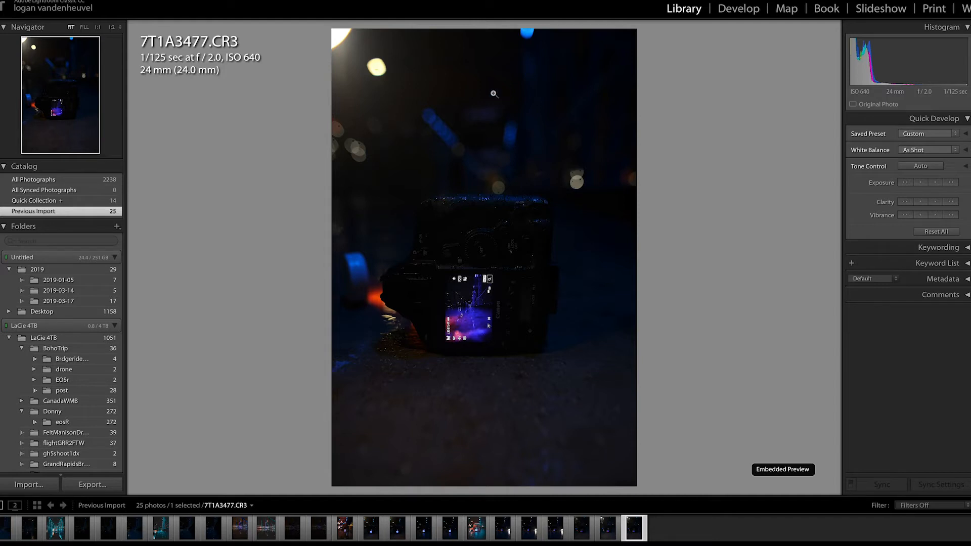
Open photo 7T1A3477.CR3 for developing and apply the automatic tone adjustment
{"action": "left_click", "coordinate": [737, 10]}
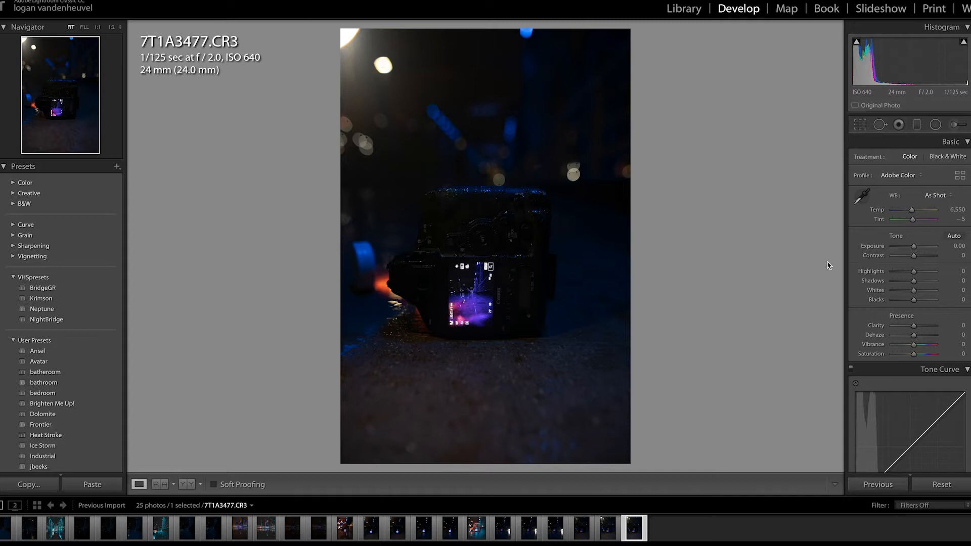
{"action": "left_click", "coordinate": [953, 237]}
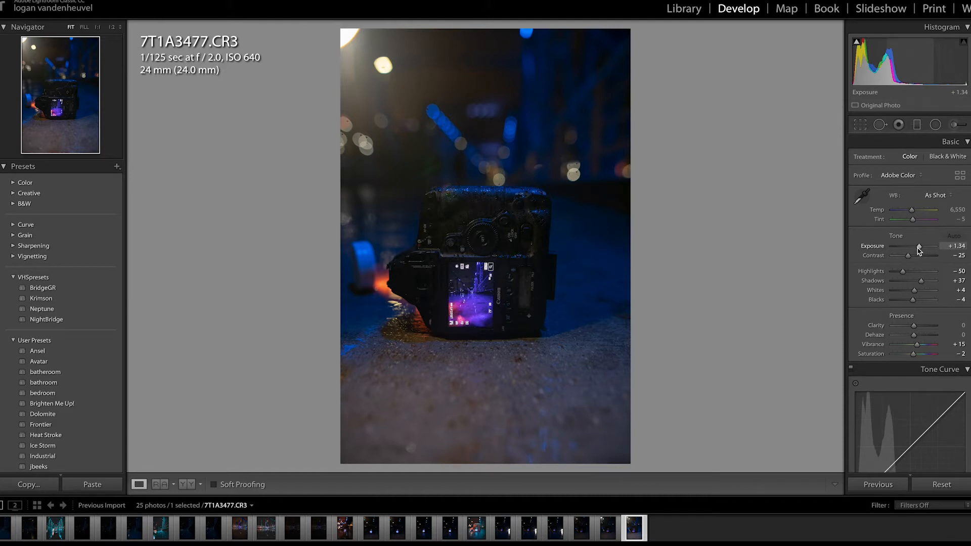
Crop the photo to the 4 x 5 / 8 x 10 aspect ratio at full image width, keeping the camera centred
{"action": "left_click", "coordinate": [860, 125]}
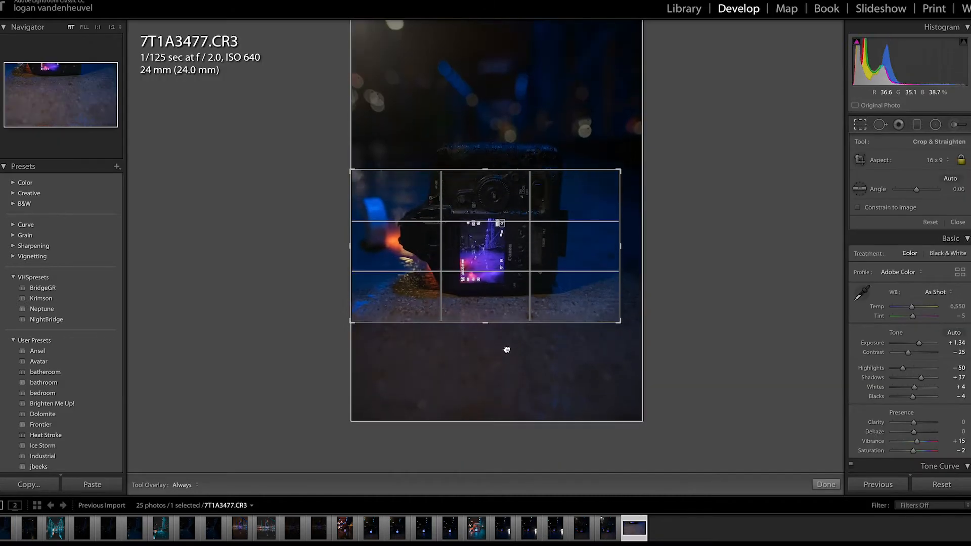
{"action": "left_click_drag", "start_coordinate": [505, 347], "coordinate": [490, 354]}
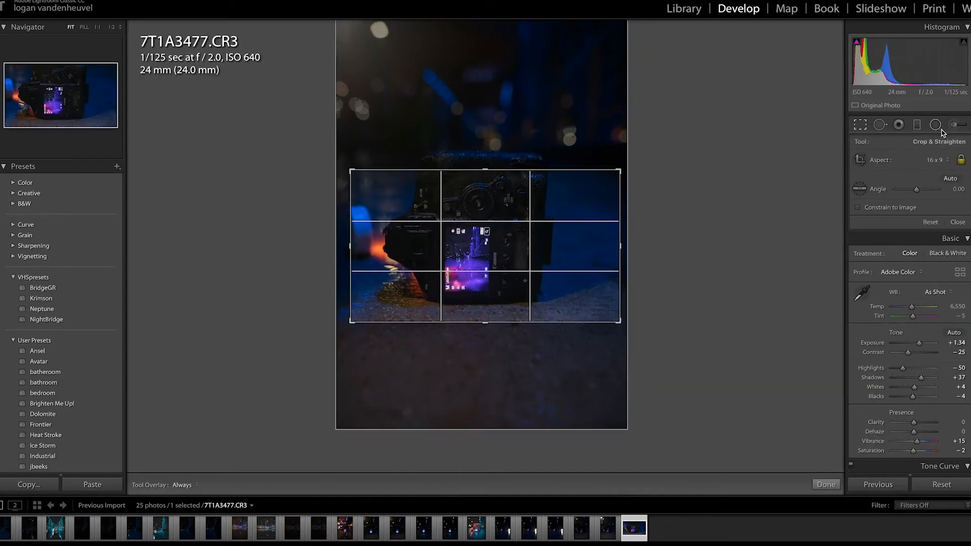
{"action": "left_click", "coordinate": [935, 165]}
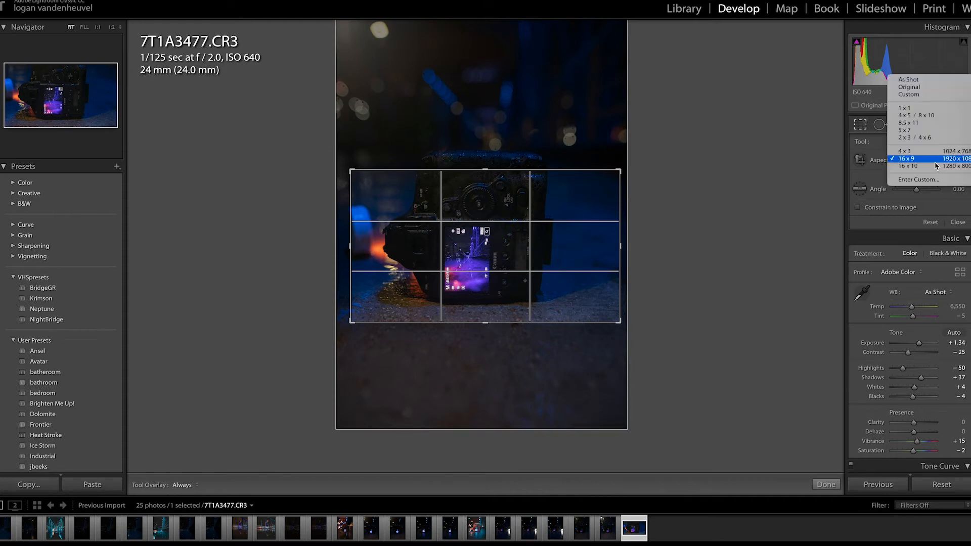
{"action": "left_click", "coordinate": [922, 116]}
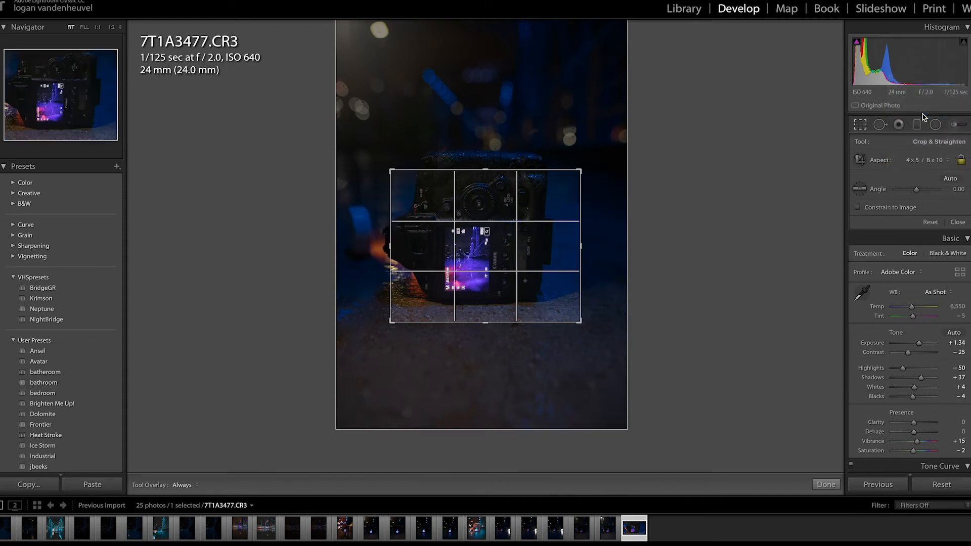
{"action": "left_click_drag", "start_coordinate": [581, 171], "coordinate": [573, 143]}
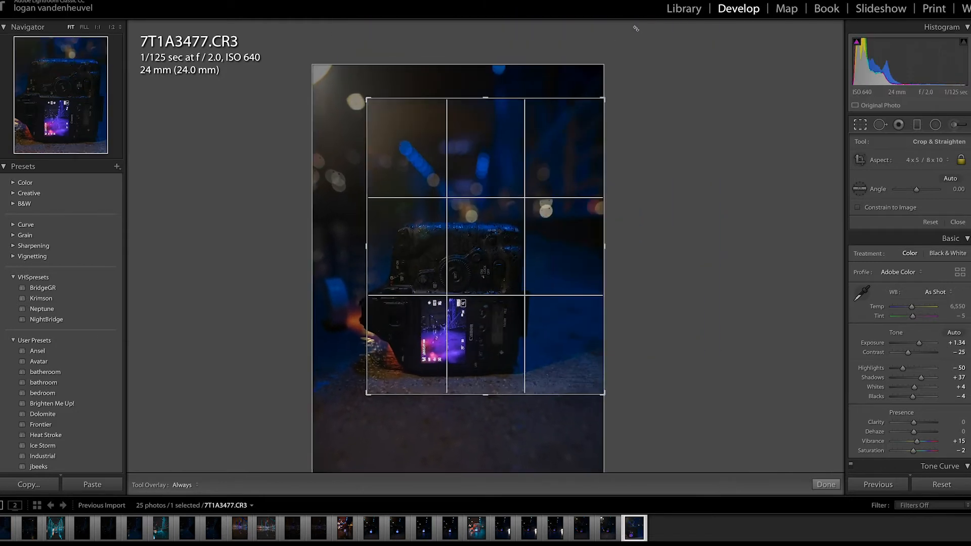
{"action": "left_click_drag", "start_coordinate": [373, 386], "coordinate": [402, 329]}
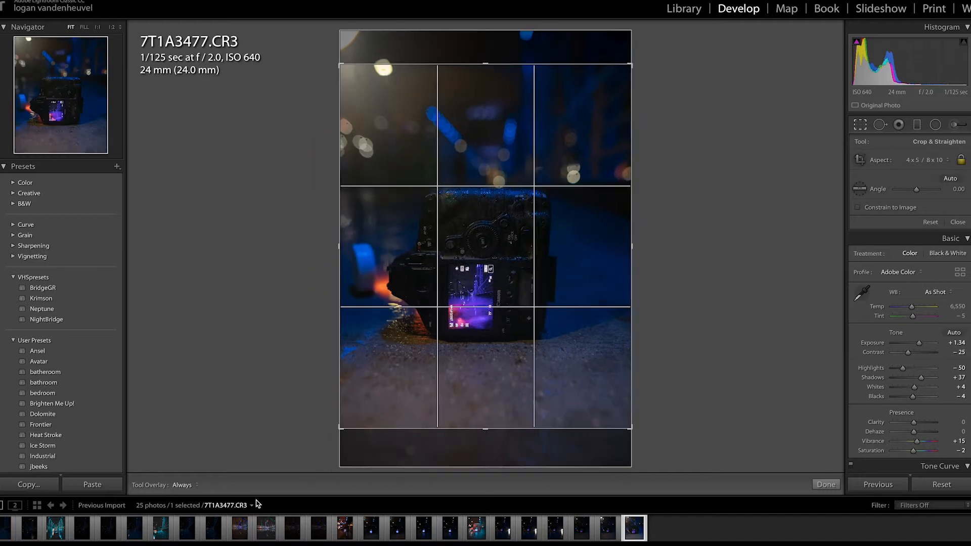
{"action": "left_click_drag", "start_coordinate": [422, 314], "coordinate": [419, 289]}
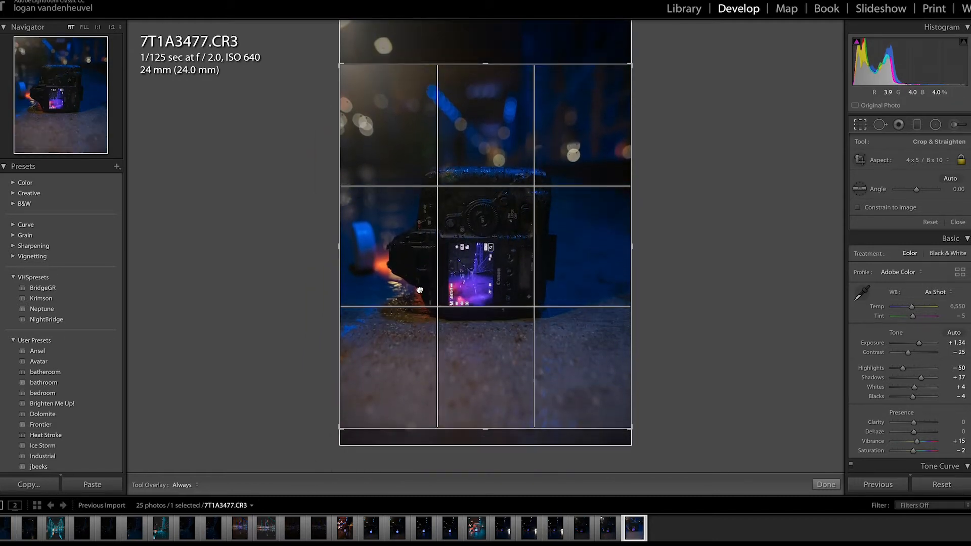
{"action": "key", "text": "Return"}
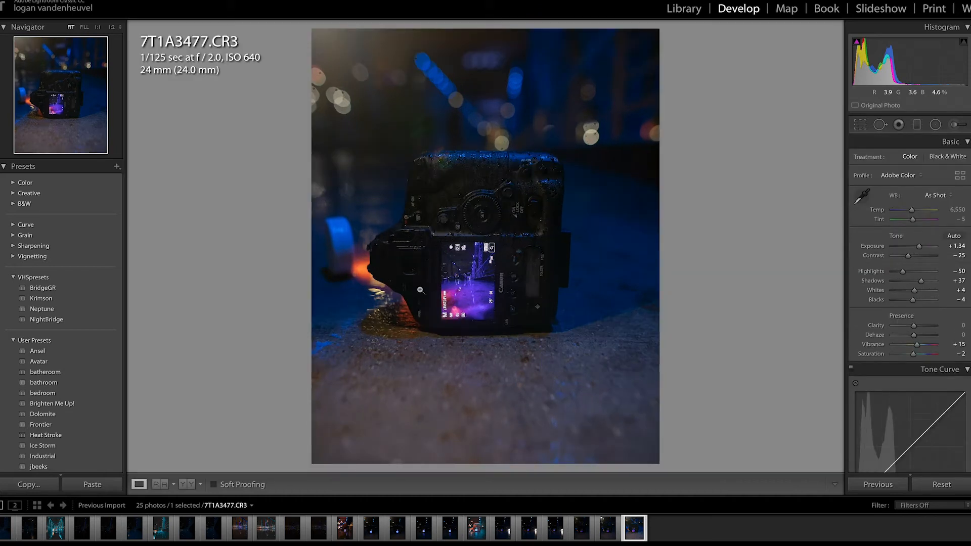
Try a vertical 16 x 9 crop around the camera
{"action": "left_click", "coordinate": [859, 124]}
{"action": "left_click", "coordinate": [928, 159]}
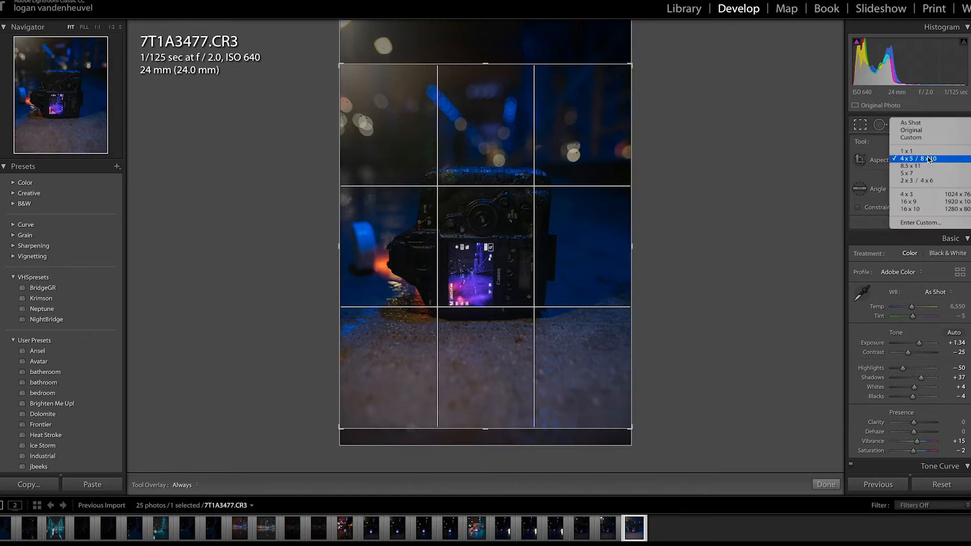
{"action": "left_click", "coordinate": [913, 201]}
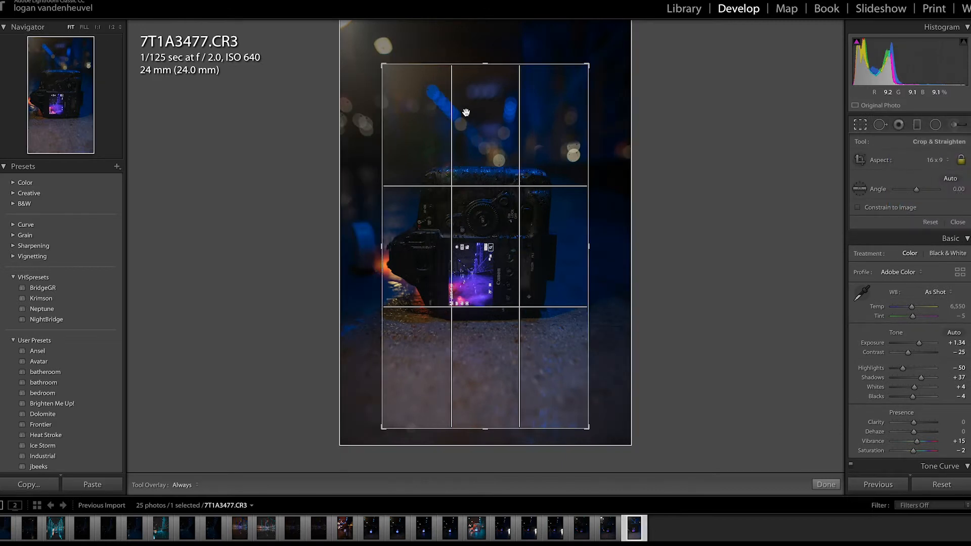
{"action": "left_click_drag", "start_coordinate": [383, 66], "coordinate": [367, 37]}
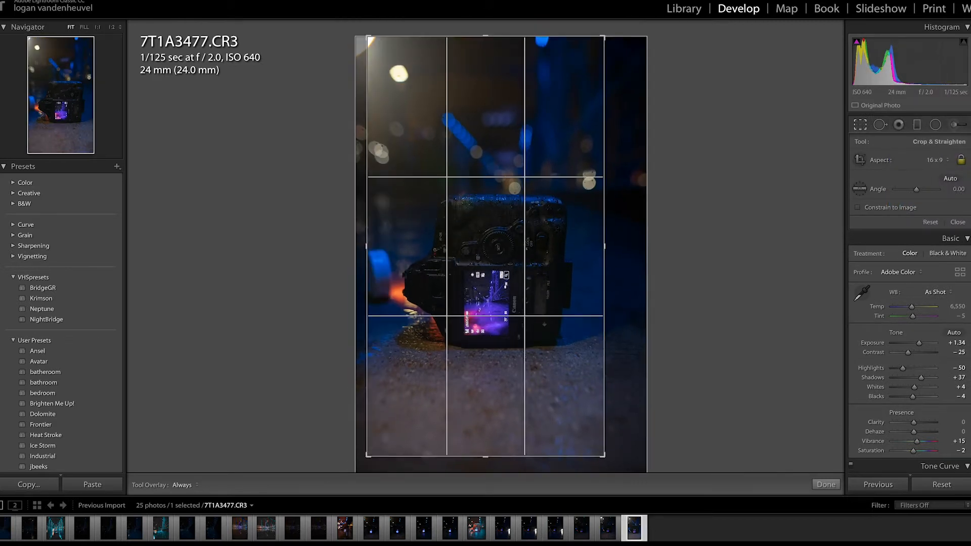
Switch the crop back to 4 x 5 / 8 x 10, frame the camera slightly tighter and apply it
{"action": "left_click", "coordinate": [933, 160]}
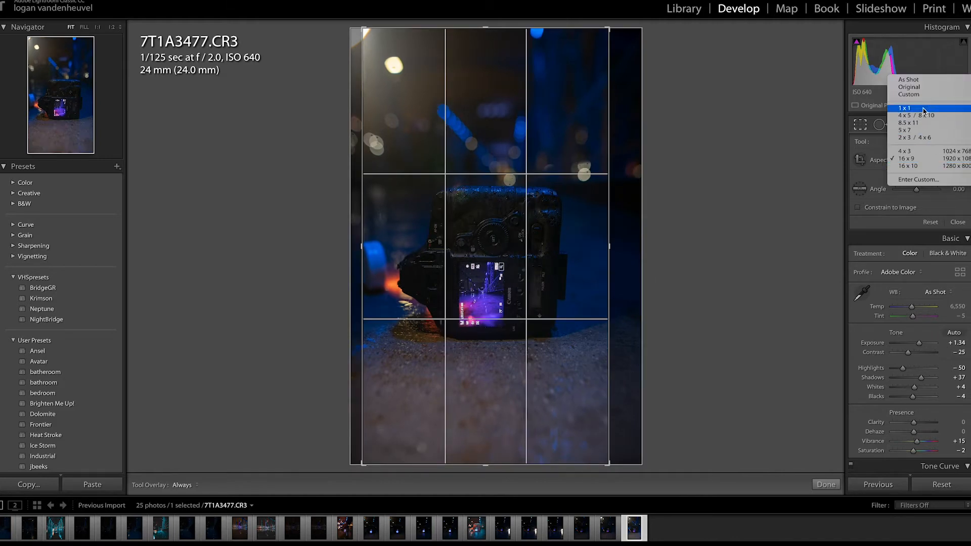
{"action": "left_click", "coordinate": [916, 115]}
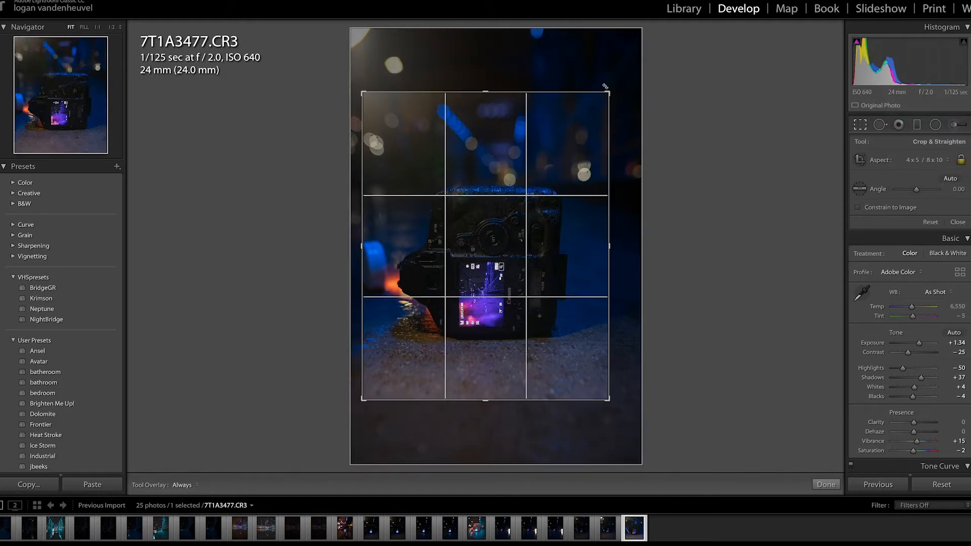
{"action": "left_click_drag", "start_coordinate": [605, 87], "coordinate": [622, 67]}
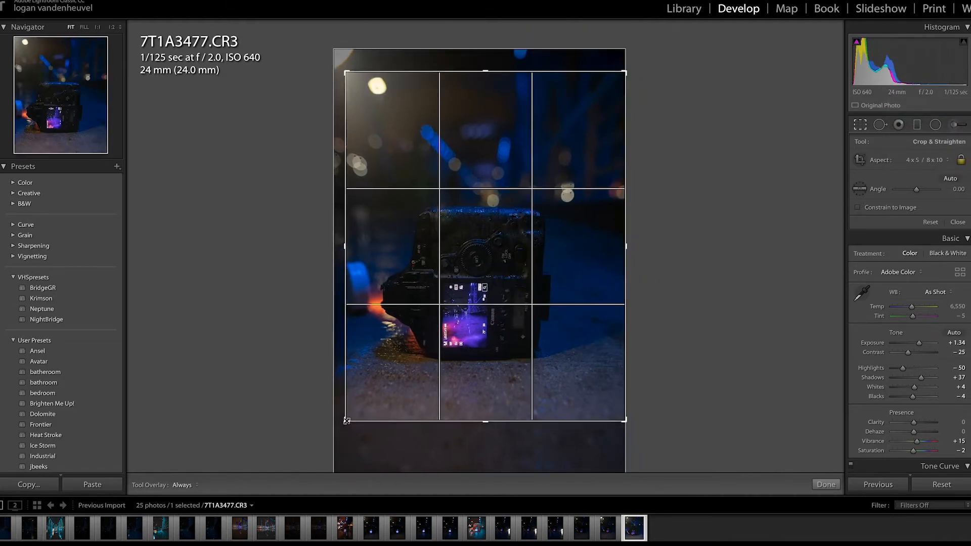
{"action": "left_click_drag", "start_coordinate": [347, 421], "coordinate": [339, 428]}
{"action": "left_click_drag", "start_coordinate": [540, 175], "coordinate": [531, 147]}
{"action": "key", "text": "Return"}
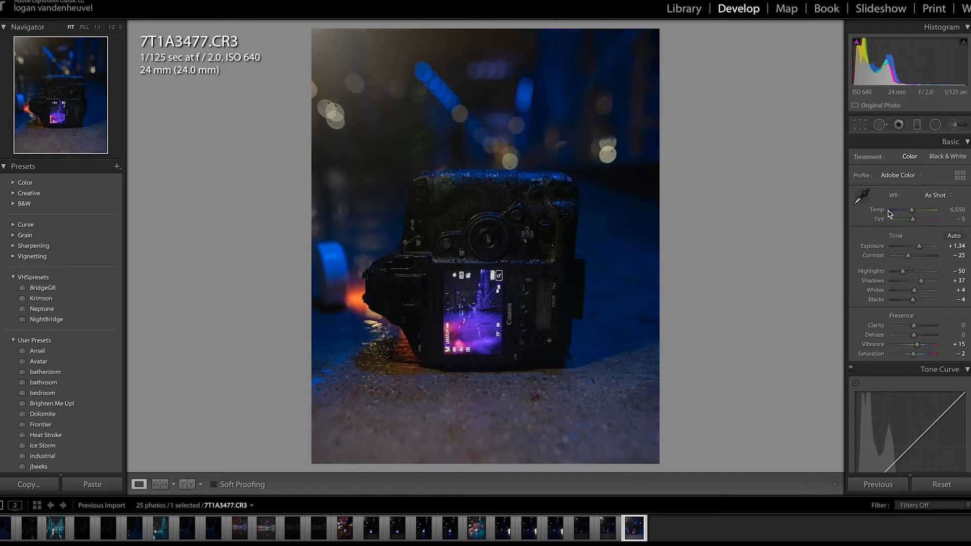
Set the white balance to Temp 7,049 and Tint −13 by sampling a neutral spot beside the camera's lit screen
{"action": "left_click_drag", "start_coordinate": [911, 210], "coordinate": [881, 219]}
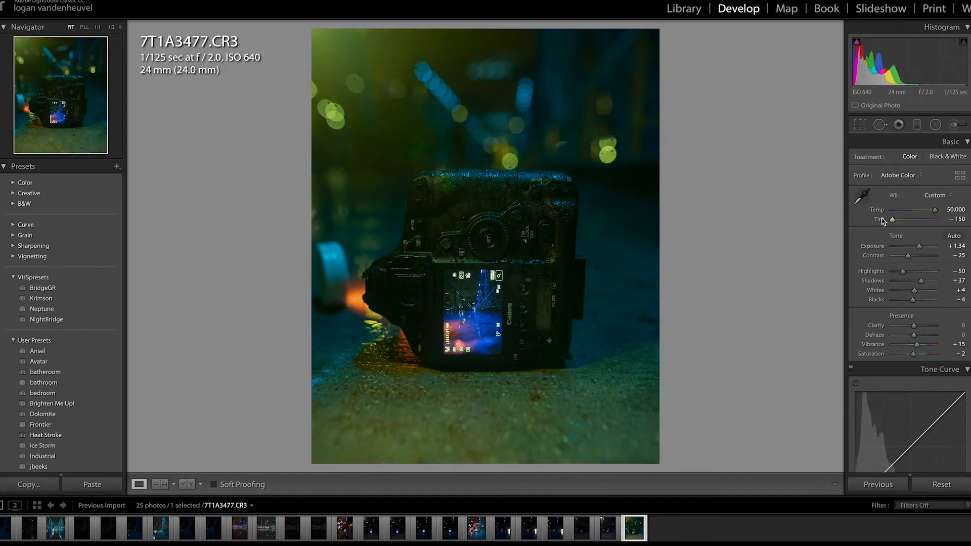
{"action": "left_click", "coordinate": [861, 196]}
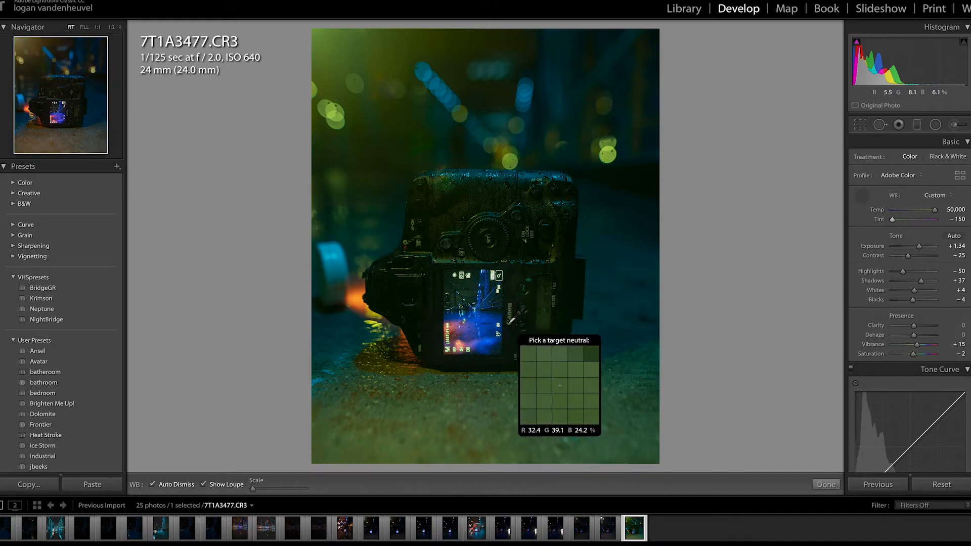
{"action": "left_click", "coordinate": [509, 321]}
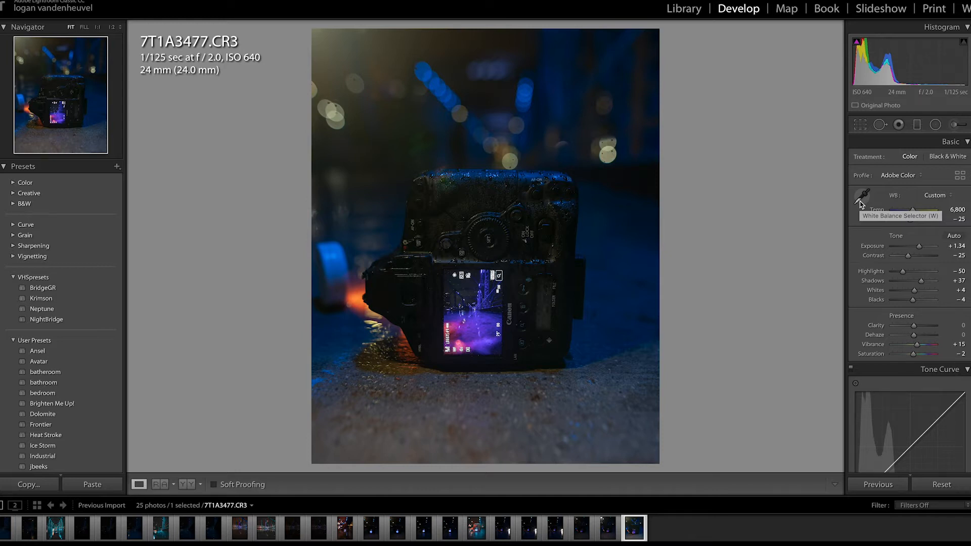
{"action": "left_click", "coordinate": [861, 204]}
{"action": "left_click", "coordinate": [512, 320]}
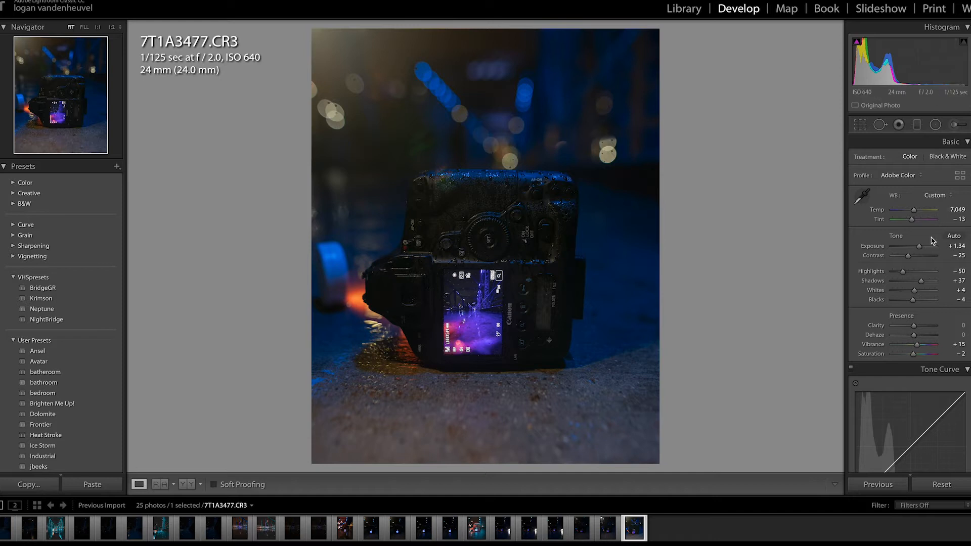
Set Exposure to +2.65 and Contrast to −14, trying Contrast at +100 along the way
{"action": "left_click_drag", "start_coordinate": [919, 249], "coordinate": [927, 253]}
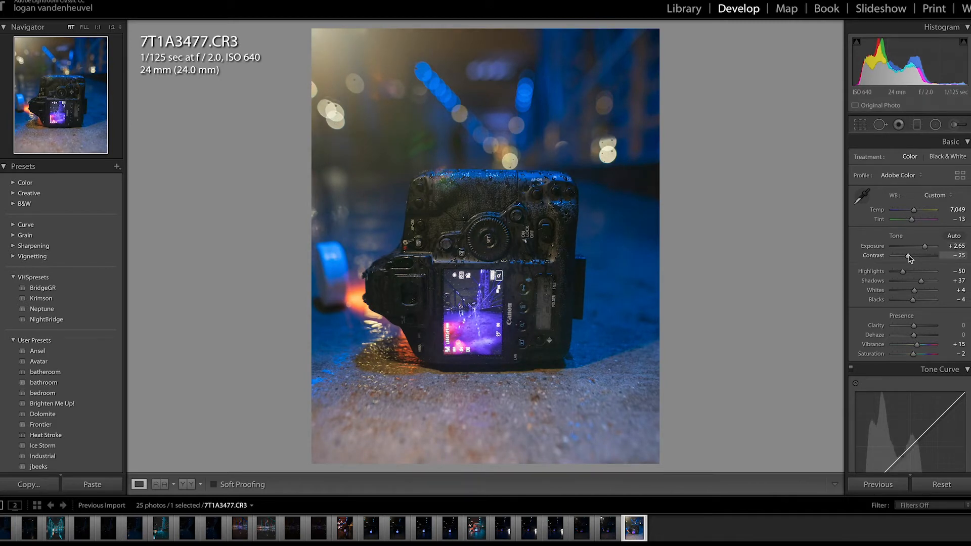
{"action": "left_click_drag", "start_coordinate": [909, 257], "coordinate": [935, 256]}
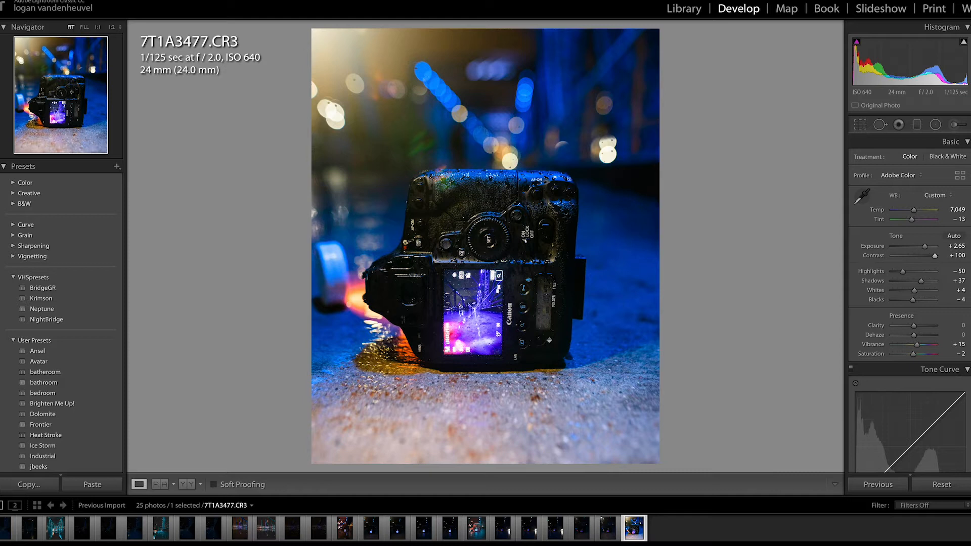
{"action": "left_click_drag", "start_coordinate": [935, 256], "coordinate": [913, 261]}
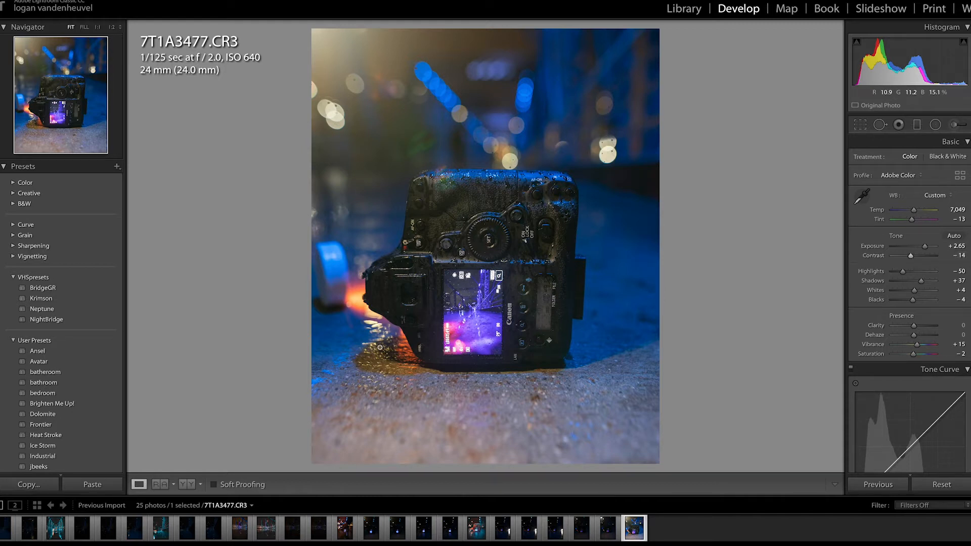
Check extreme contrast on the camera's details up close, and set Contrast to +17
{"action": "left_click", "coordinate": [112, 27]}
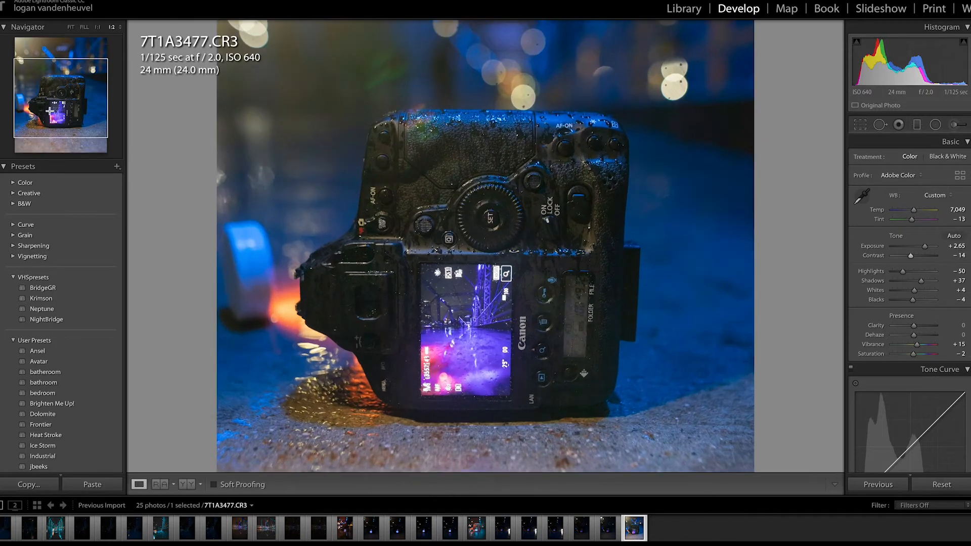
{"action": "mouse_move", "coordinate": [66, 102]}
{"action": "left_mouse_down"}
{"action": "mouse_move", "coordinate": [66, 94]}
{"action": "mouse_move", "coordinate": [67, 110]}
{"action": "left_mouse_up"}
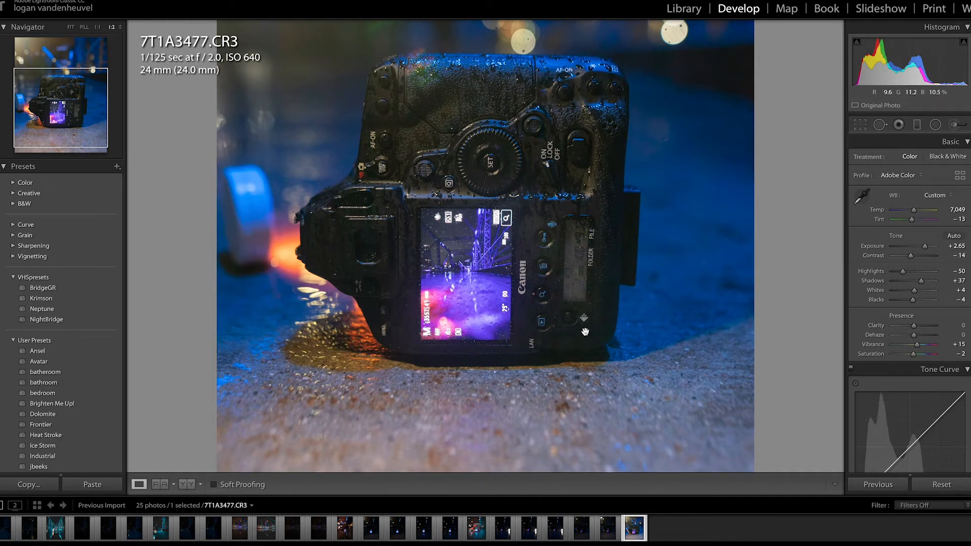
{"action": "left_click_drag", "start_coordinate": [914, 257], "coordinate": [938, 257]}
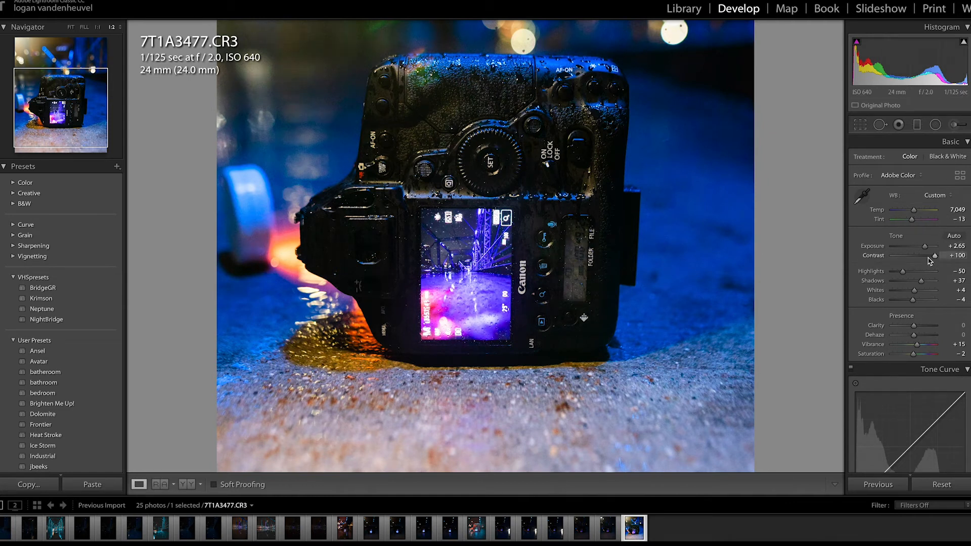
{"action": "left_click_drag", "start_coordinate": [936, 257], "coordinate": [919, 269]}
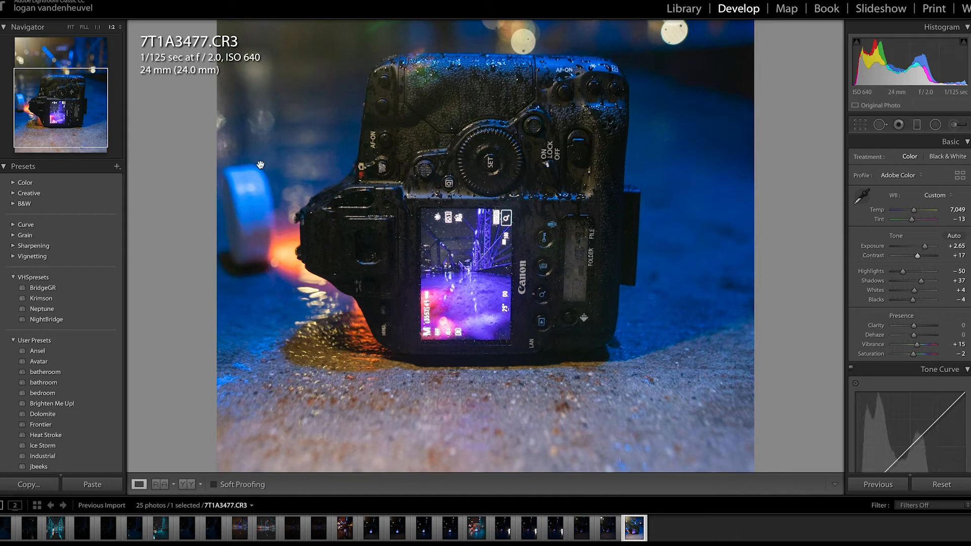
{"action": "left_click", "coordinate": [70, 26]}
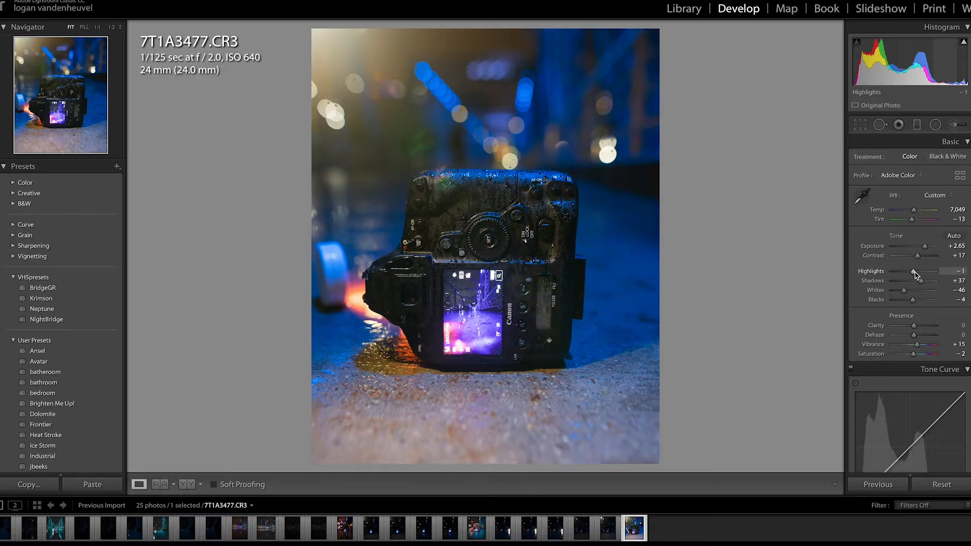
Balance the tonal range with Highlights at +11, Whites at −20 and Blacks at −25
{"action": "left_click_drag", "start_coordinate": [910, 273], "coordinate": [905, 273]}
{"action": "left_click_drag", "start_coordinate": [905, 276], "coordinate": [925, 286]}
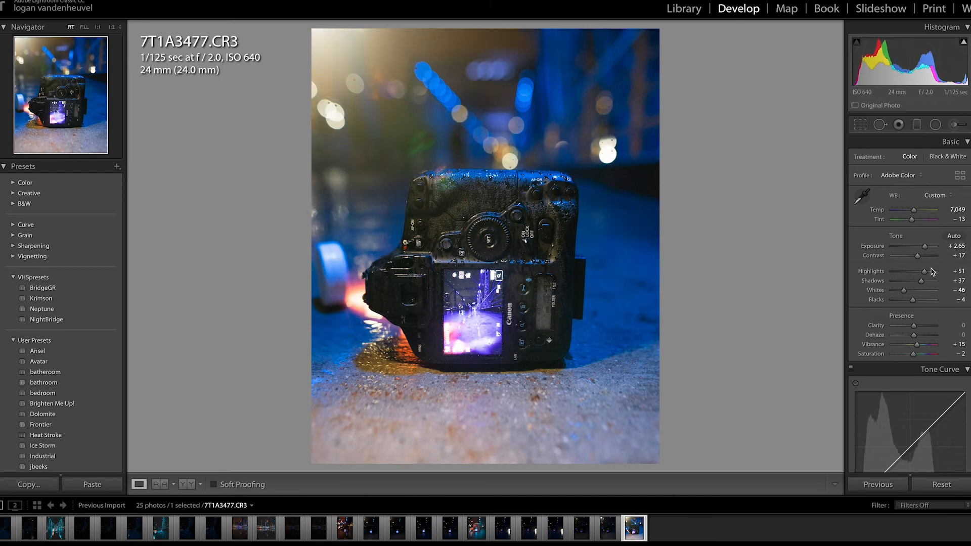
{"action": "left_click_drag", "start_coordinate": [925, 273], "coordinate": [948, 275]}
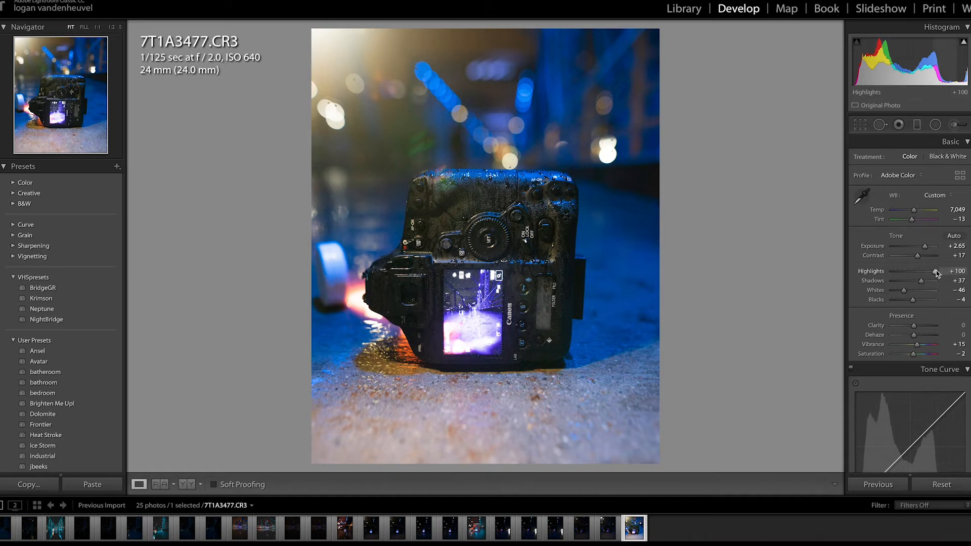
{"action": "mouse_move", "coordinate": [935, 274]}
{"action": "left_mouse_down"}
{"action": "mouse_move", "coordinate": [910, 273]}
{"action": "mouse_move", "coordinate": [920, 280]}
{"action": "left_mouse_up"}
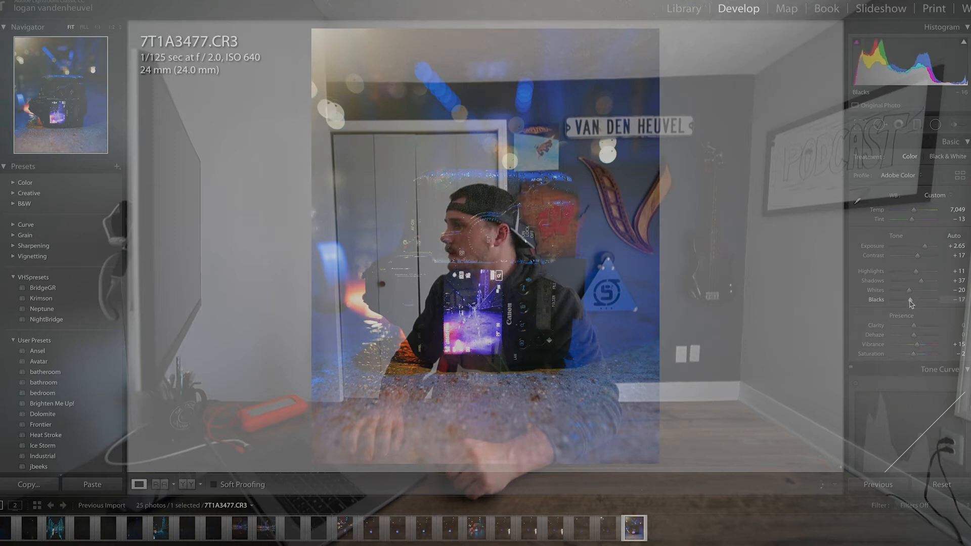
{"action": "left_click_drag", "start_coordinate": [911, 304], "coordinate": [908, 310]}
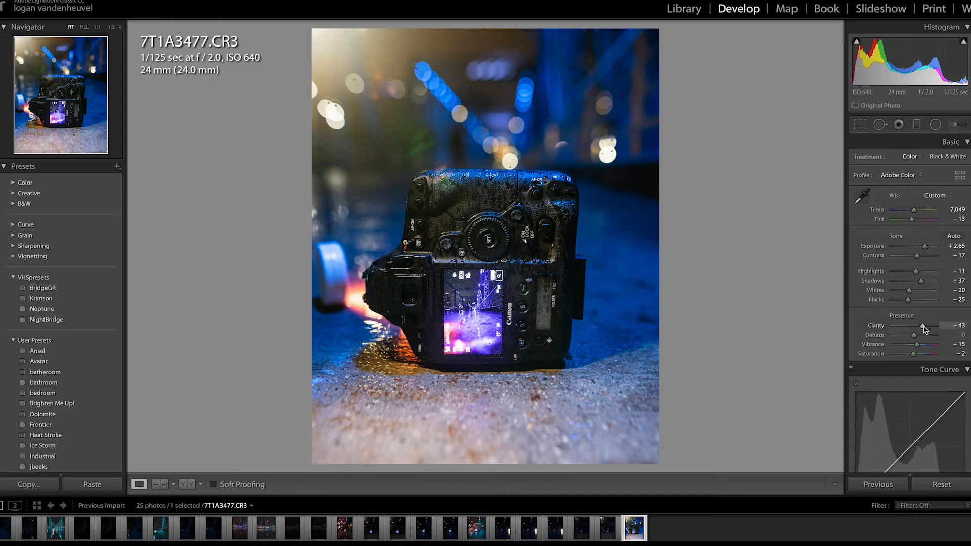
Set Clarity to +75 and Dehaze to −27
{"action": "left_click_drag", "start_coordinate": [925, 328], "coordinate": [932, 332]}
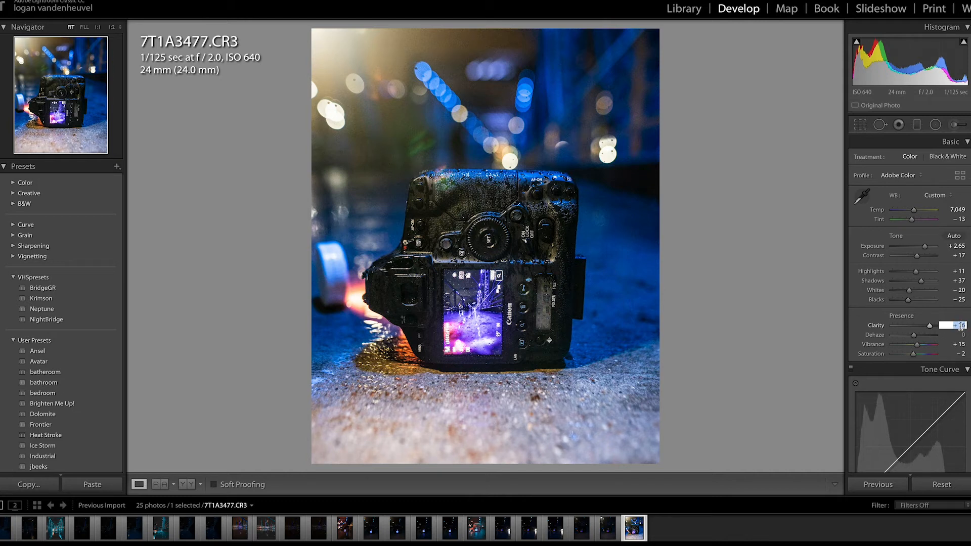
{"action": "left_click_drag", "start_coordinate": [913, 336], "coordinate": [907, 336]}
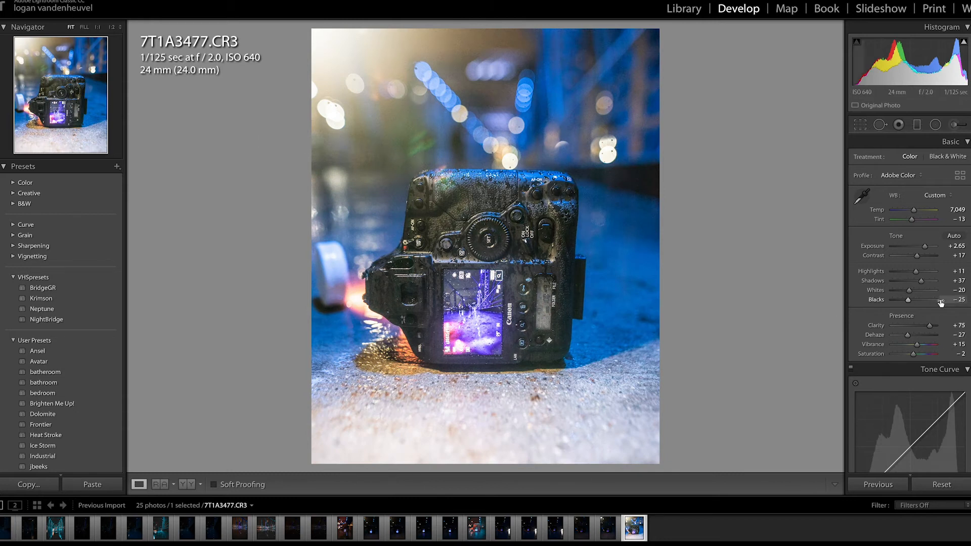
Set Dehaze to +37 and Vibrance to +25, with Clarity at +75
{"action": "mouse_move", "coordinate": [924, 330]}
{"action": "left_mouse_down"}
{"action": "mouse_move", "coordinate": [911, 331]}
{"action": "mouse_move", "coordinate": [927, 331]}
{"action": "left_mouse_up"}
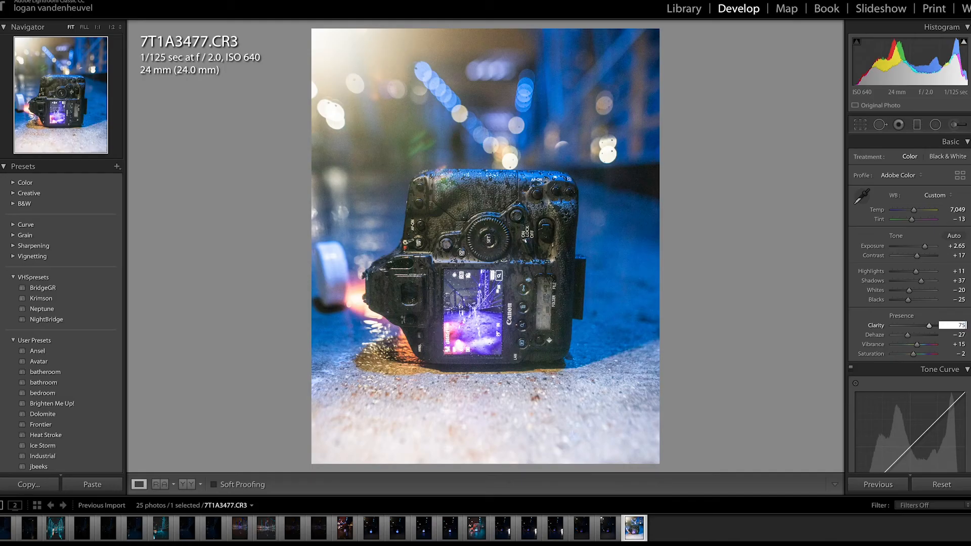
{"action": "key", "text": "Return"}
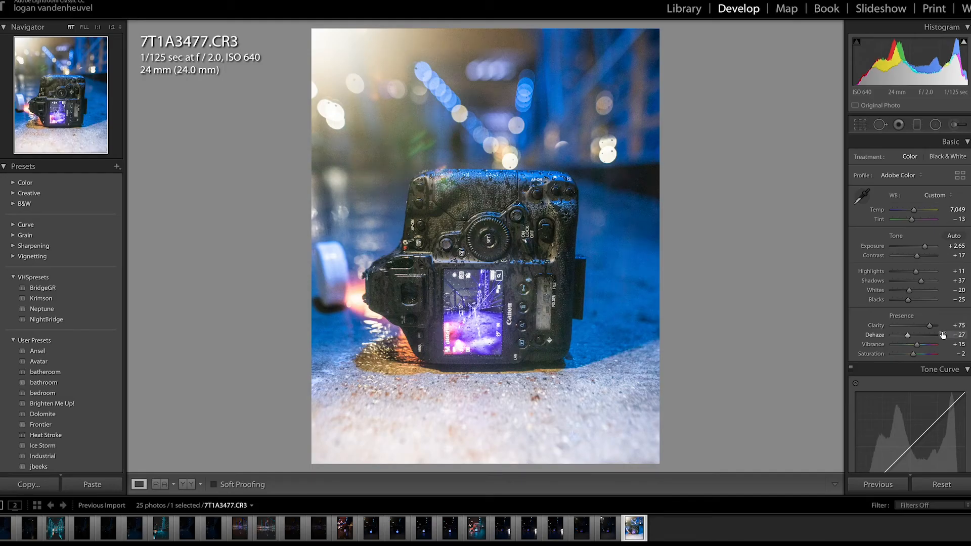
{"action": "key", "text": "Return"}
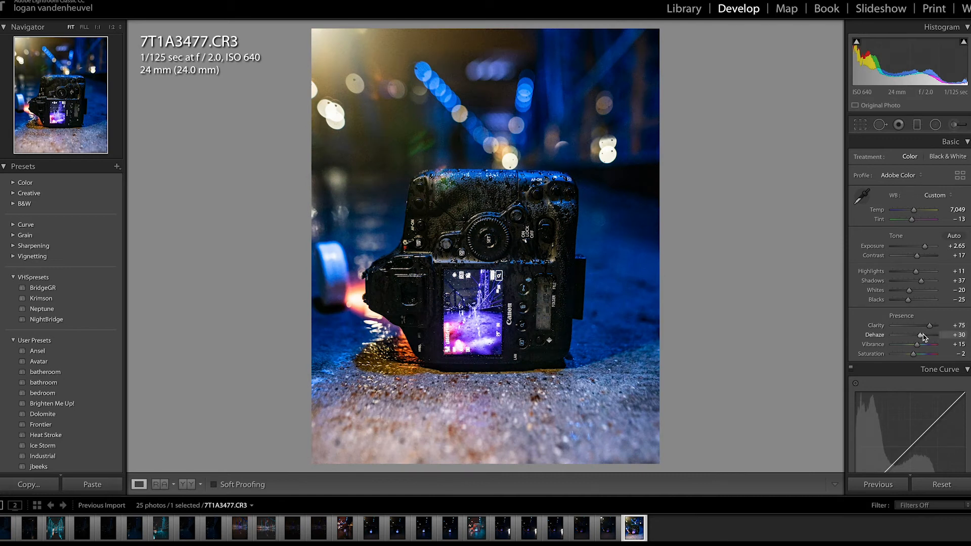
{"action": "mouse_move", "coordinate": [921, 337]}
{"action": "left_mouse_down"}
{"action": "mouse_move", "coordinate": [938, 340]}
{"action": "mouse_move", "coordinate": [910, 347]}
{"action": "mouse_move", "coordinate": [923, 345]}
{"action": "left_mouse_up"}
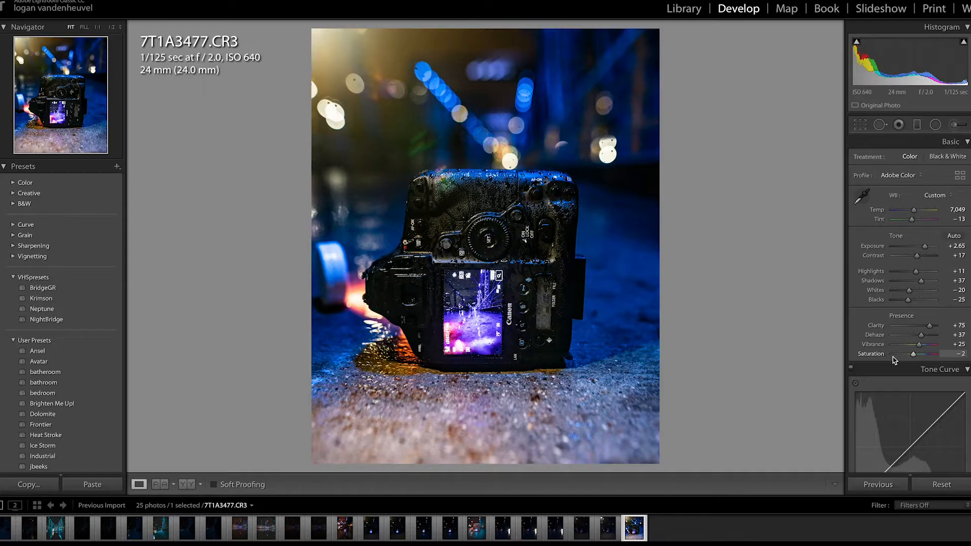
Shift the HSL hues to Blue −66, Yellow −69 and Red −5
{"action": "scroll", "coordinate": [893, 356], "scroll_direction": "down", "scroll_amount": 2}
{"action": "scroll", "coordinate": [892, 356], "scroll_direction": "down", "scroll_amount": 10}
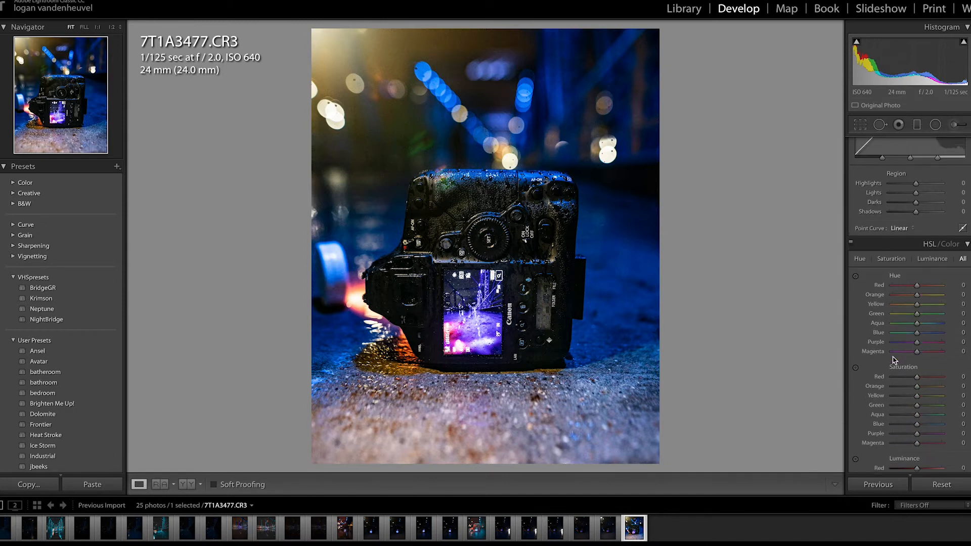
{"action": "scroll", "coordinate": [892, 359], "scroll_direction": "down", "scroll_amount": 3}
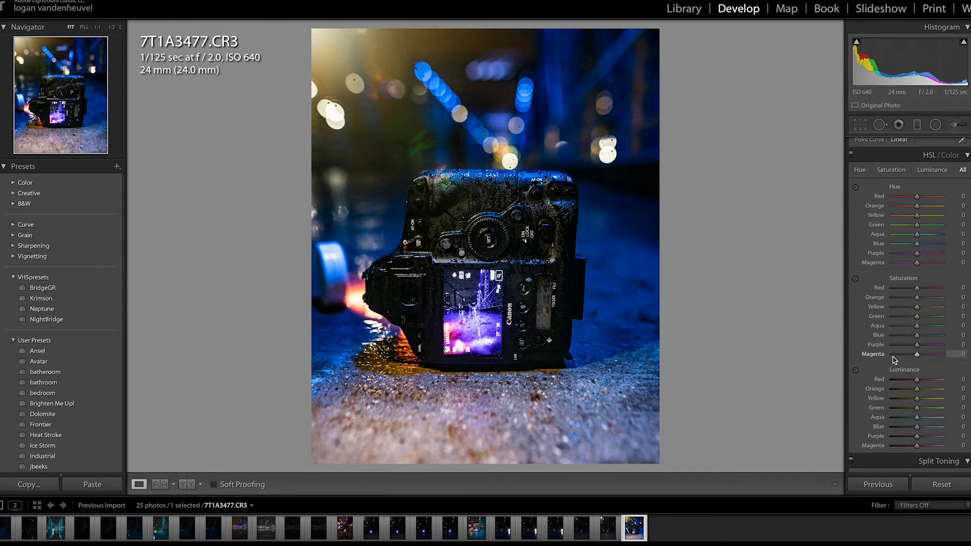
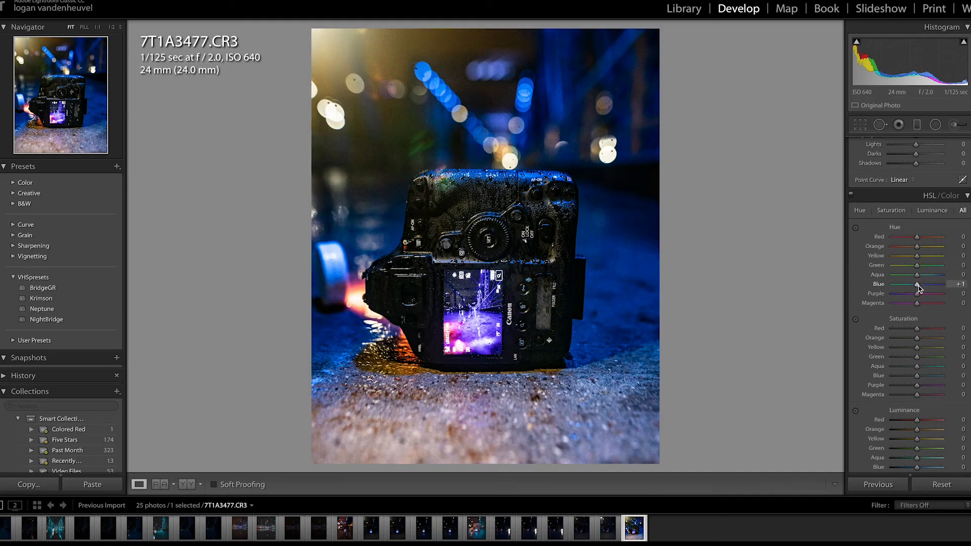
{"action": "left_click_drag", "start_coordinate": [916, 285], "coordinate": [904, 287]}
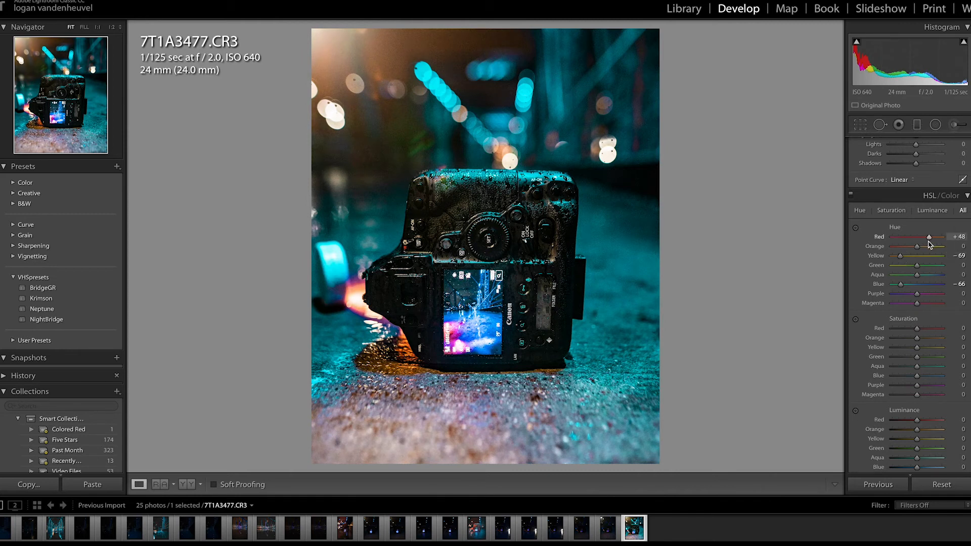
{"action": "mouse_move", "coordinate": [929, 244]}
{"action": "left_mouse_down"}
{"action": "mouse_move", "coordinate": [915, 248]}
{"action": "mouse_move", "coordinate": [936, 248]}
{"action": "mouse_move", "coordinate": [918, 247]}
{"action": "left_mouse_up"}
{"action": "left_click_drag", "start_coordinate": [932, 242], "coordinate": [909, 243]}
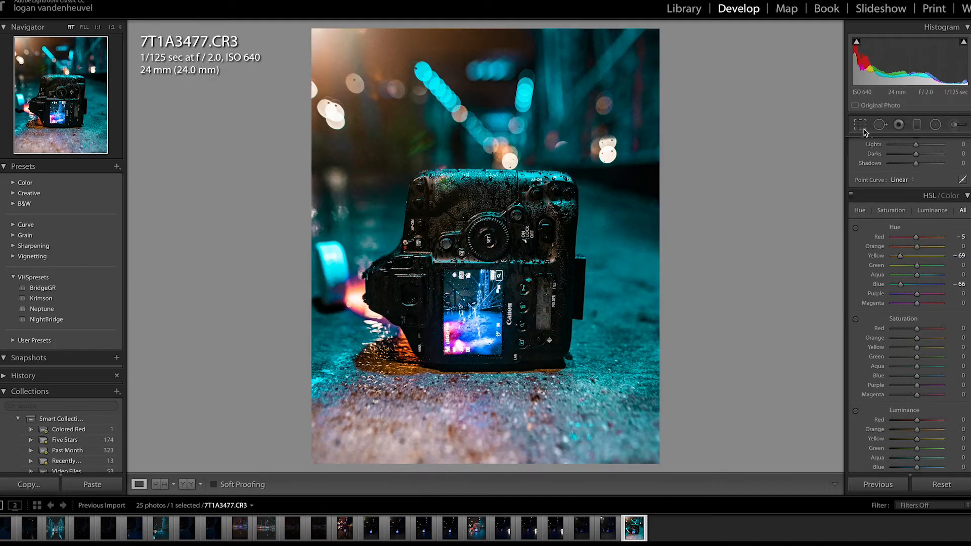
Reposition the photo slightly upward within the 4 x 5 crop frame and apply the crop
{"action": "left_click", "coordinate": [860, 126]}
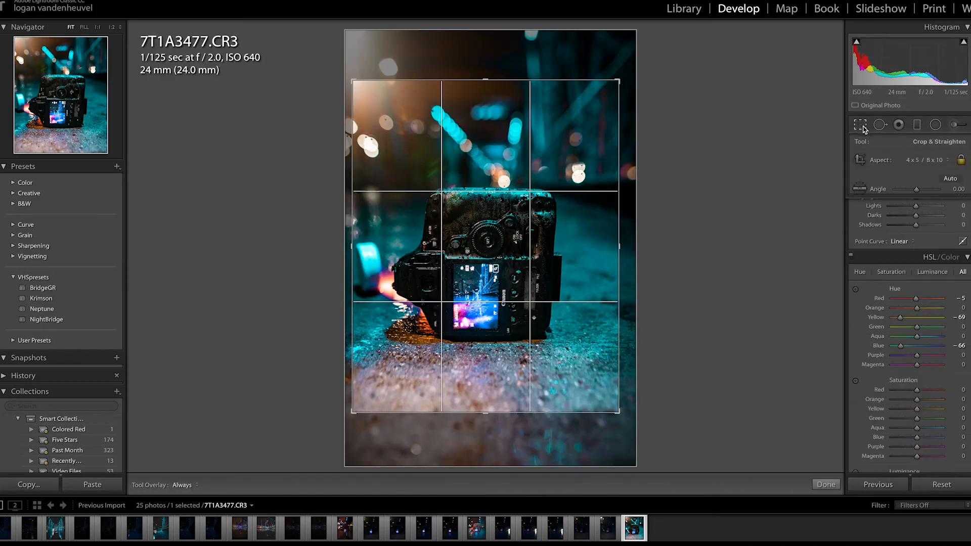
{"action": "left_click_drag", "start_coordinate": [478, 273], "coordinate": [480, 261]}
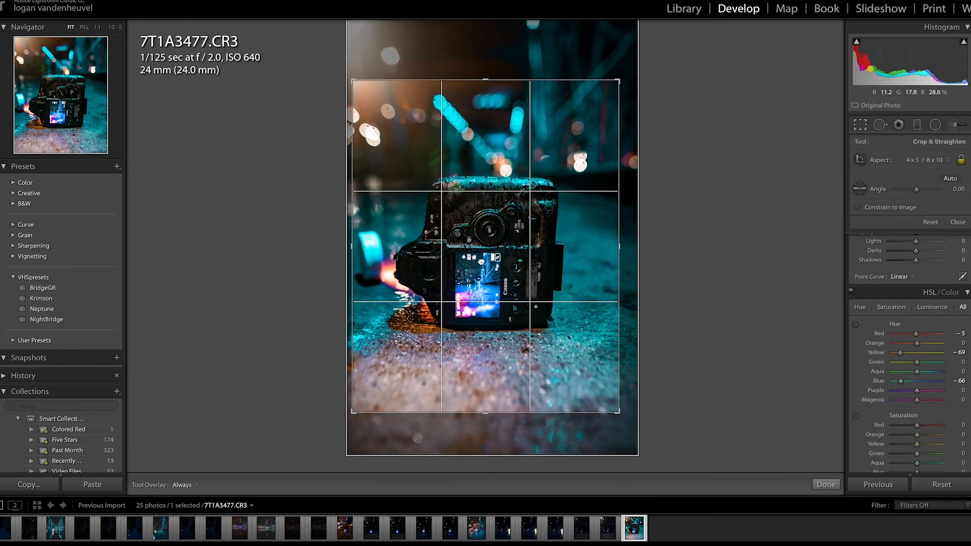
{"action": "key", "text": "Return"}
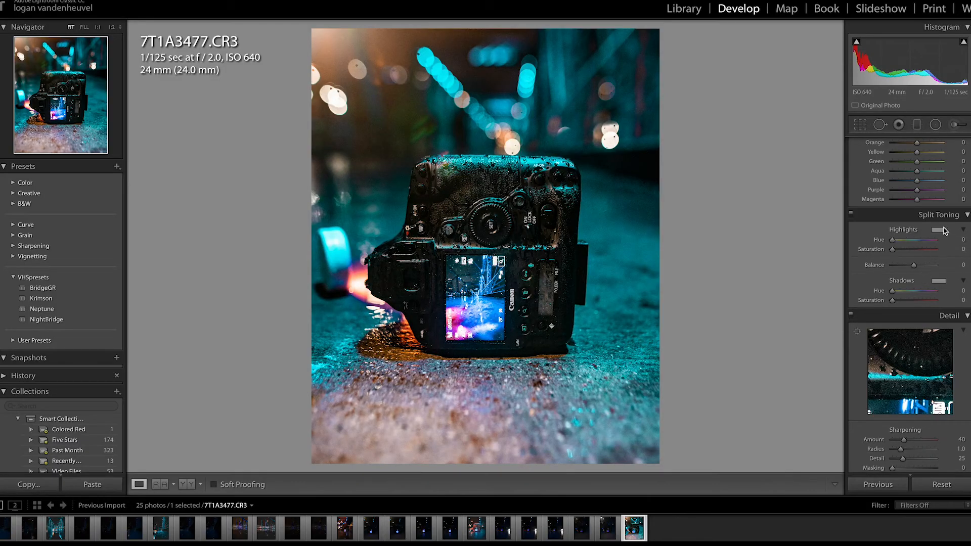
Tint the split-toning highlights orange with Hue 45 and Saturation 7
{"action": "left_click", "coordinate": [938, 230]}
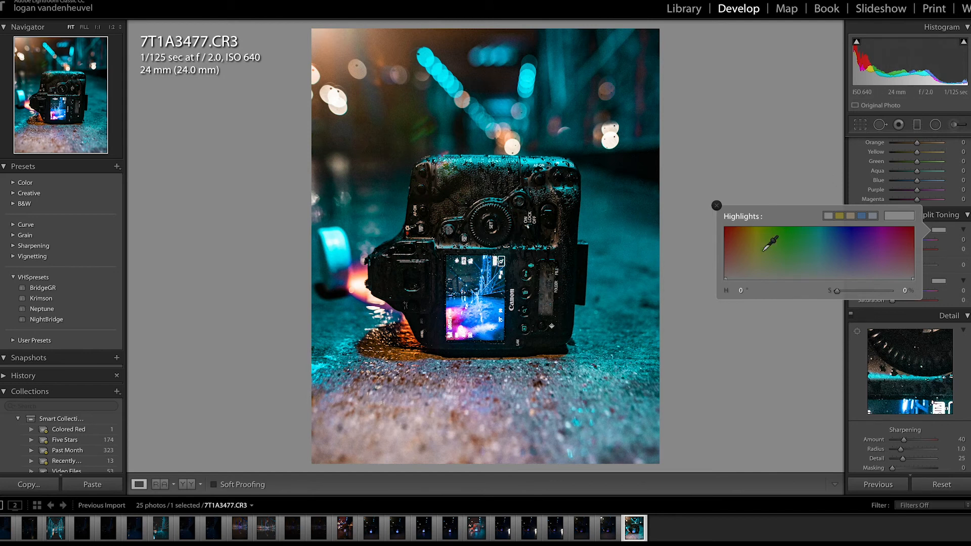
{"action": "left_click", "coordinate": [747, 226]}
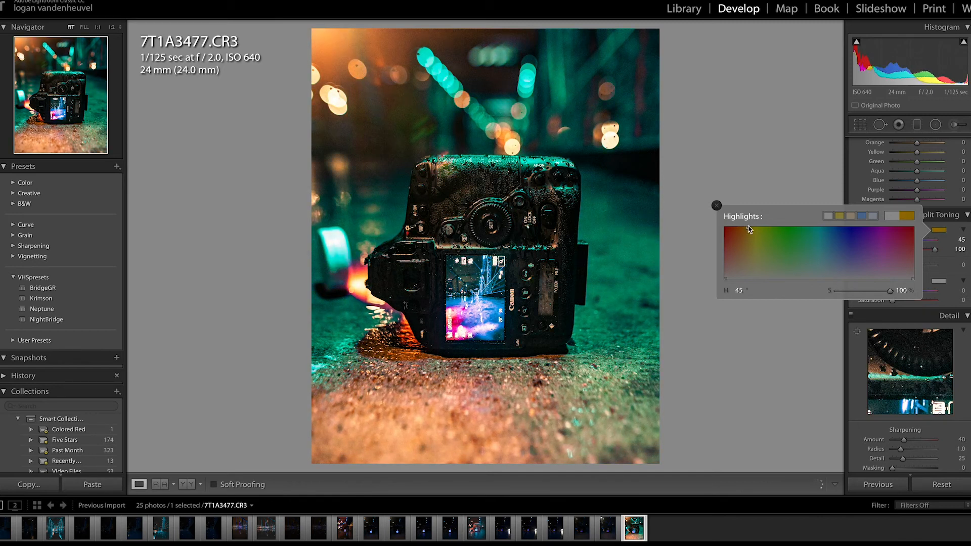
{"action": "left_click_drag", "start_coordinate": [891, 292], "coordinate": [833, 302]}
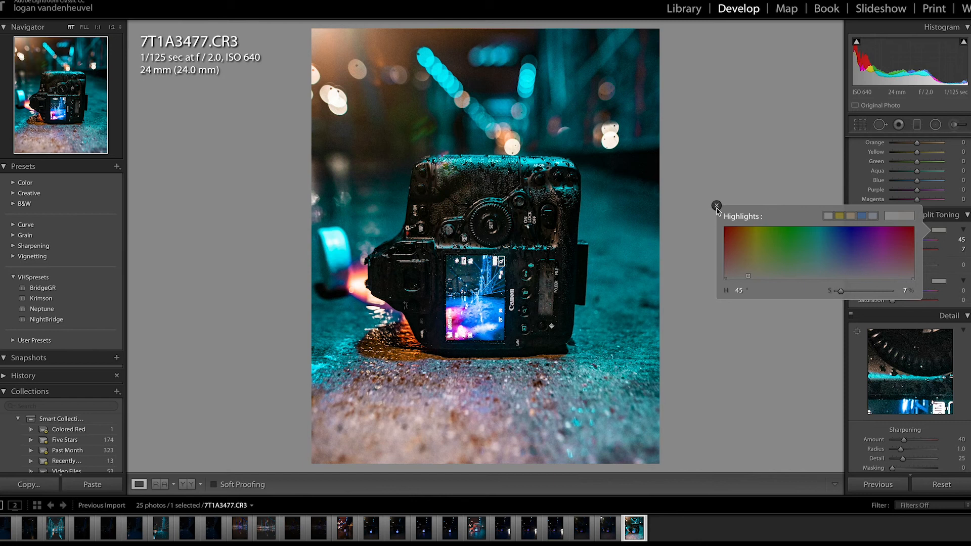
{"action": "left_click", "coordinate": [716, 206]}
Tint the split-toning shadows teal with Hue 178 and Saturation 18
{"action": "left_click", "coordinate": [941, 282]}
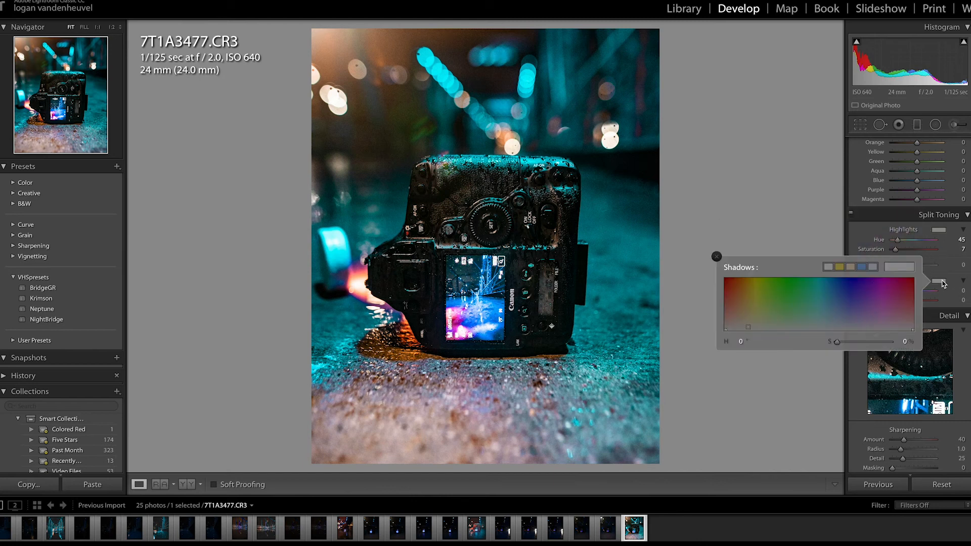
{"action": "left_click", "coordinate": [819, 278]}
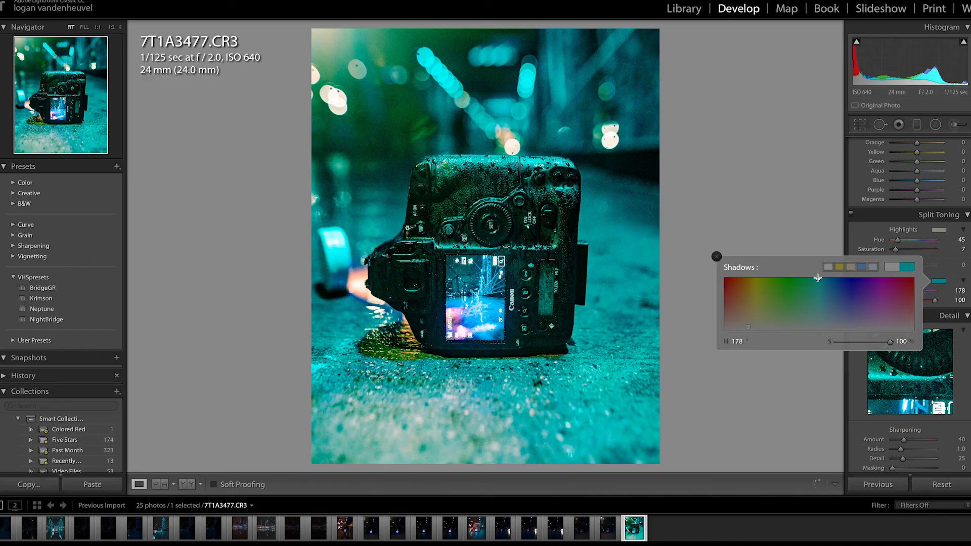
{"action": "mouse_move", "coordinate": [889, 341]}
{"action": "left_mouse_down"}
{"action": "mouse_move", "coordinate": [813, 344]}
{"action": "mouse_move", "coordinate": [852, 342]}
{"action": "left_mouse_up"}
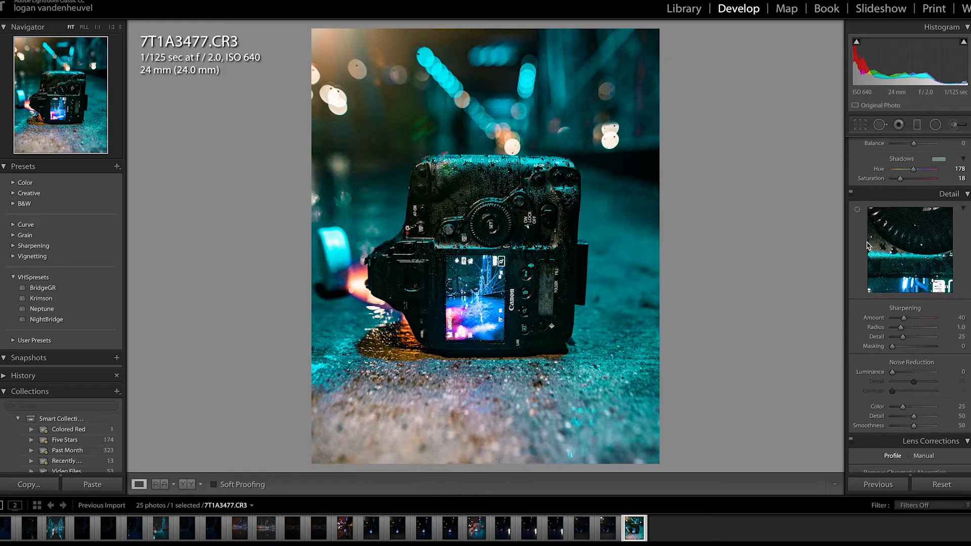
Set luminance noise reduction to 42 while checking the grain in the blurred background lights up close, and return to the full photo
{"action": "scroll", "coordinate": [867, 246], "scroll_direction": "down", "scroll_amount": 2}
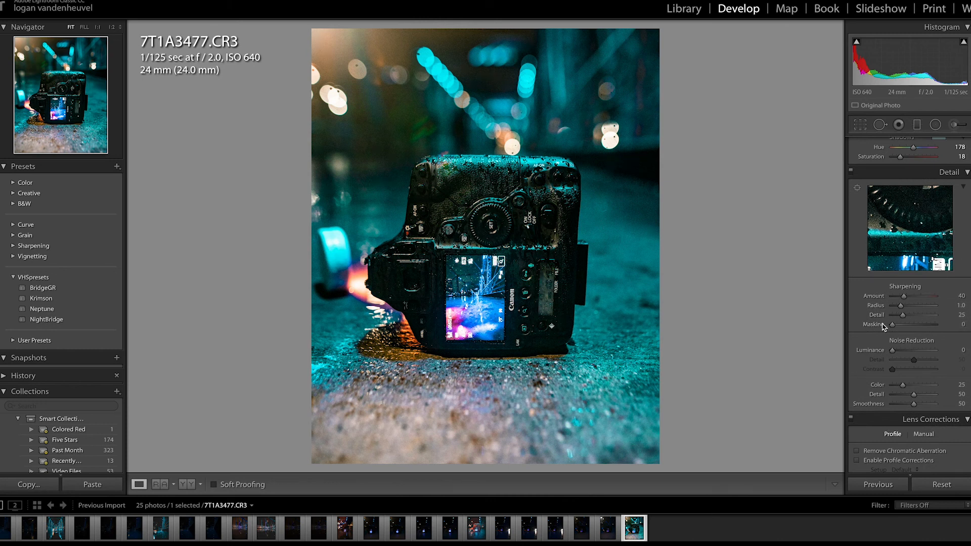
{"action": "left_click", "coordinate": [112, 27]}
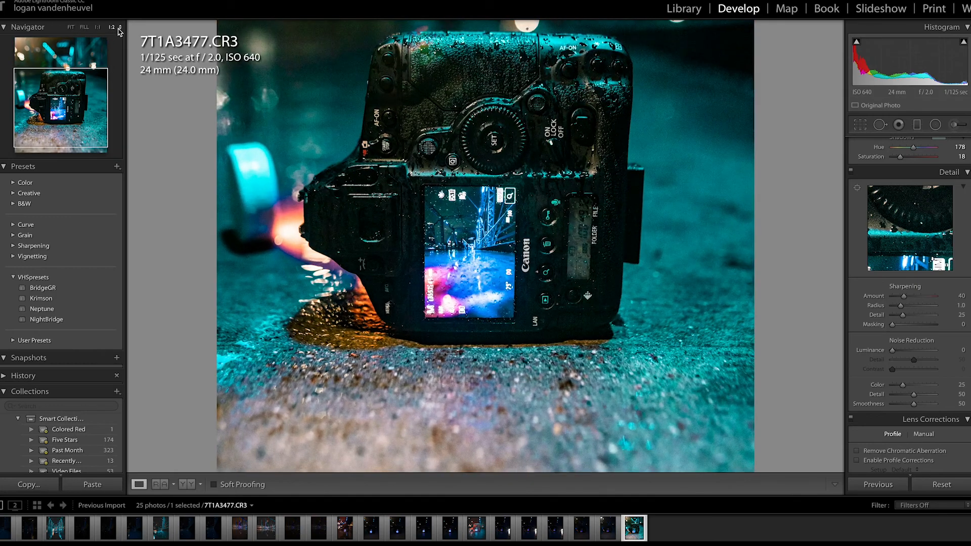
{"action": "left_click", "coordinate": [119, 28]}
{"action": "left_click", "coordinate": [128, 53]}
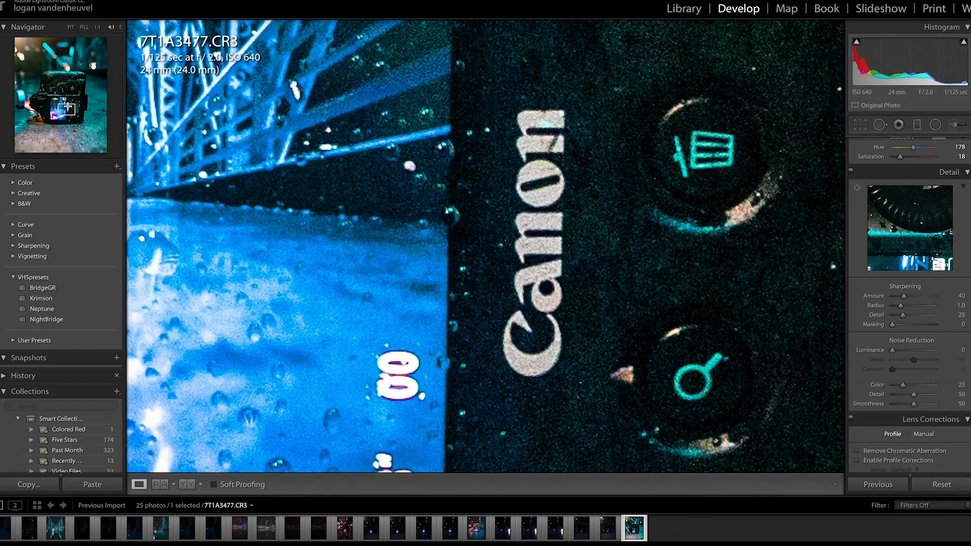
{"action": "left_click_drag", "start_coordinate": [67, 107], "coordinate": [39, 50]}
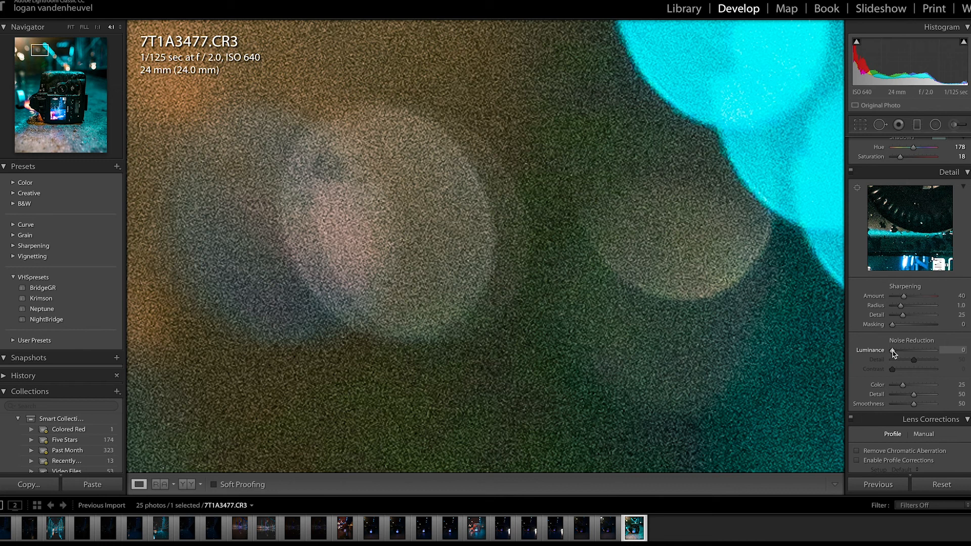
{"action": "left_click_drag", "start_coordinate": [892, 351], "coordinate": [894, 351]}
{"action": "left_click_drag", "start_coordinate": [911, 361], "coordinate": [913, 360]}
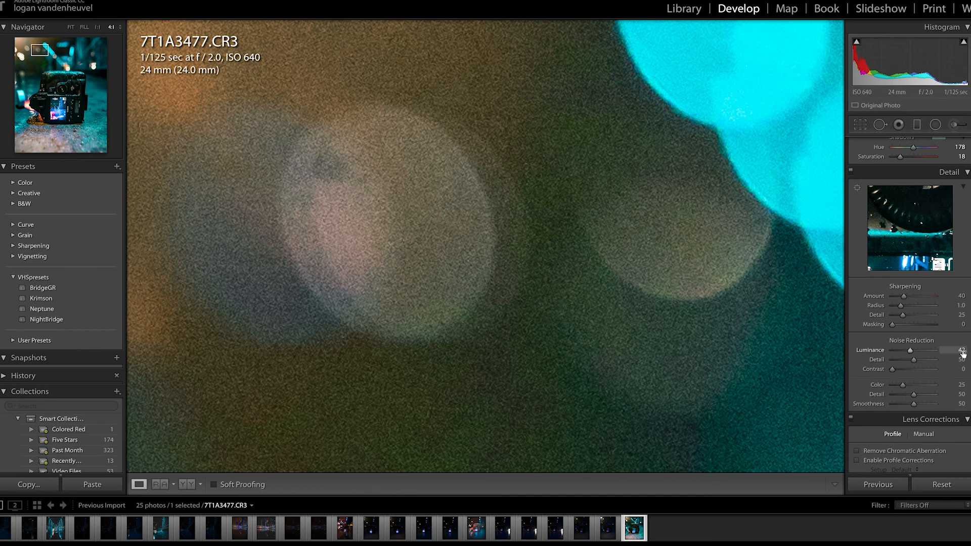
{"action": "left_click", "coordinate": [71, 28]}
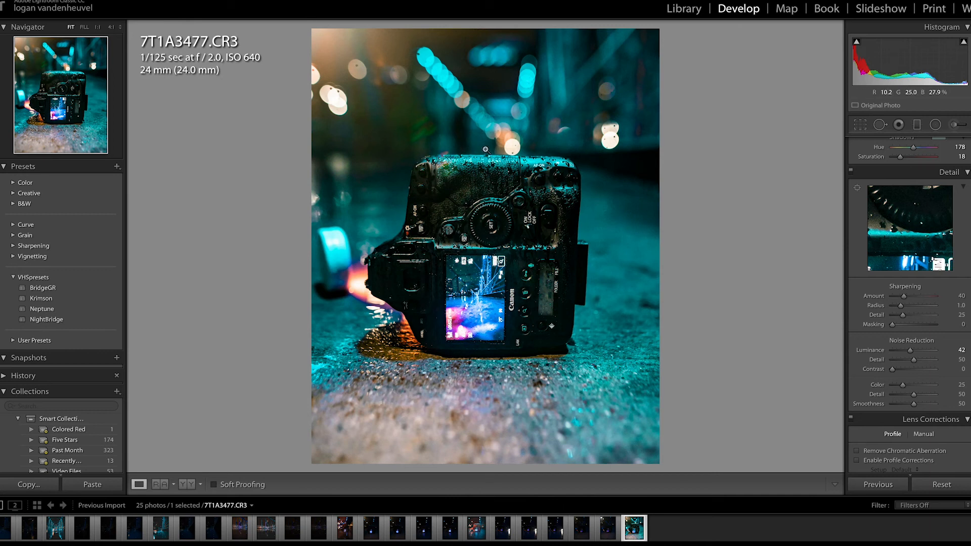
Compare the photo with and without the lens profile corrections, and turn the corrections off
{"action": "scroll", "coordinate": [858, 357], "scroll_direction": "down", "scroll_amount": 10}
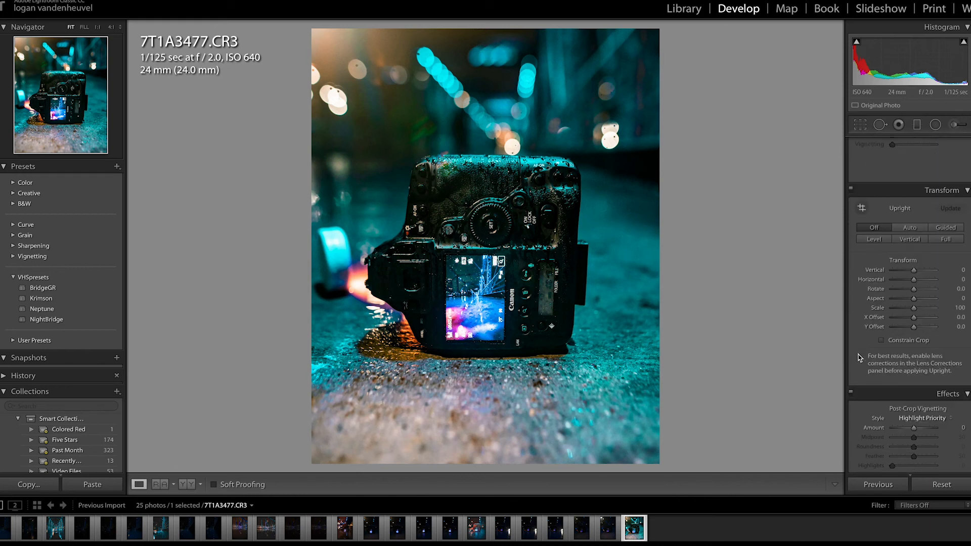
{"action": "scroll", "coordinate": [923, 188], "scroll_direction": "up", "scroll_amount": 5}
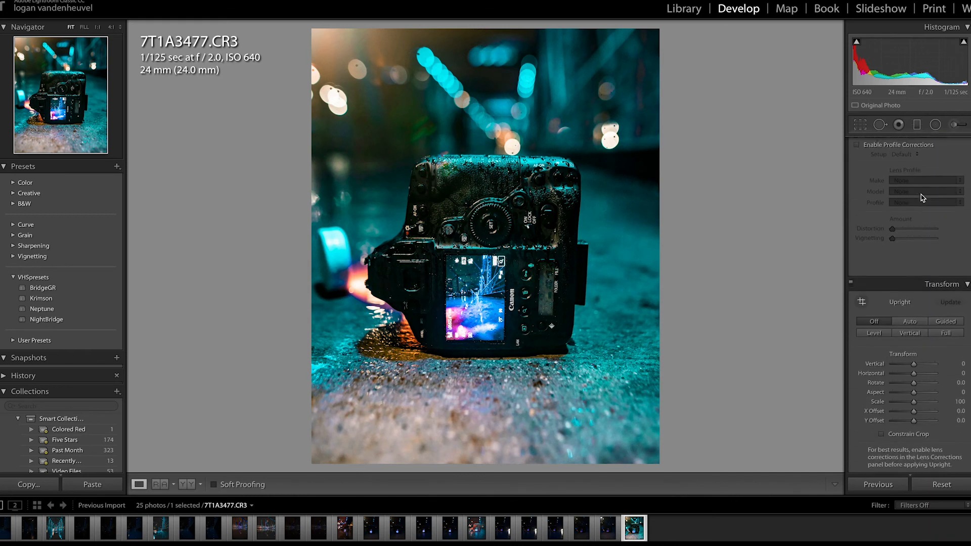
{"action": "scroll", "coordinate": [922, 268], "scroll_direction": "up", "scroll_amount": 3}
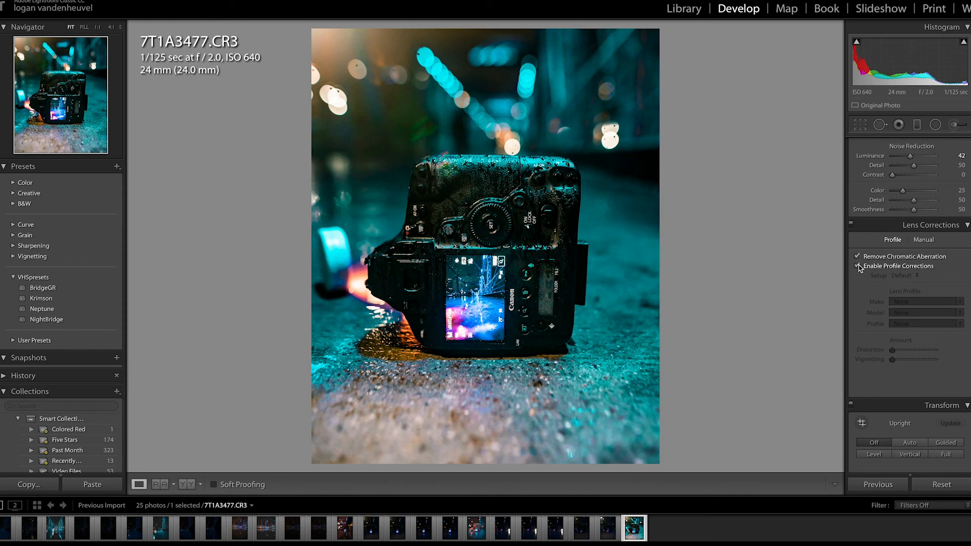
{"action": "left_click", "coordinate": [858, 267]}
{"action": "left_click", "coordinate": [858, 267]}
{"action": "left_click", "coordinate": [858, 267]}
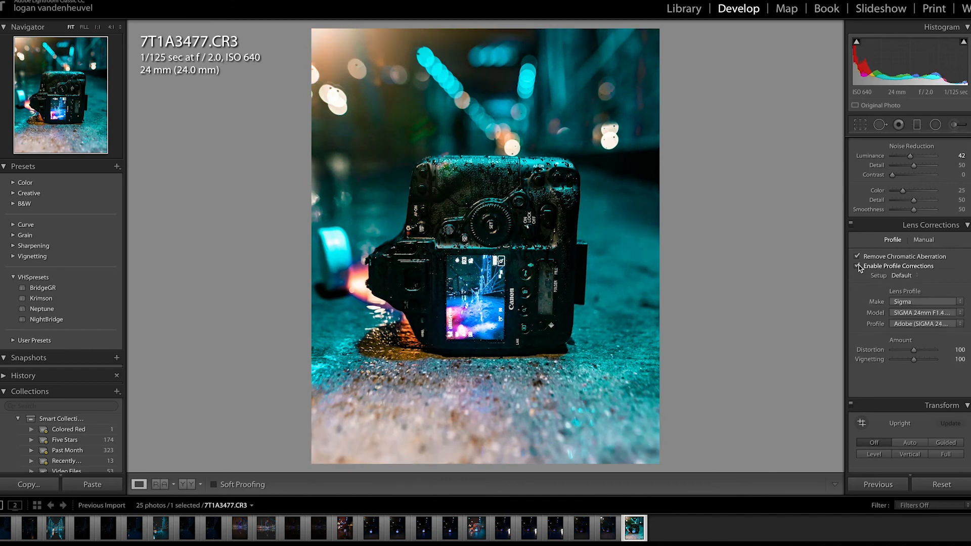
{"action": "left_click", "coordinate": [858, 267]}
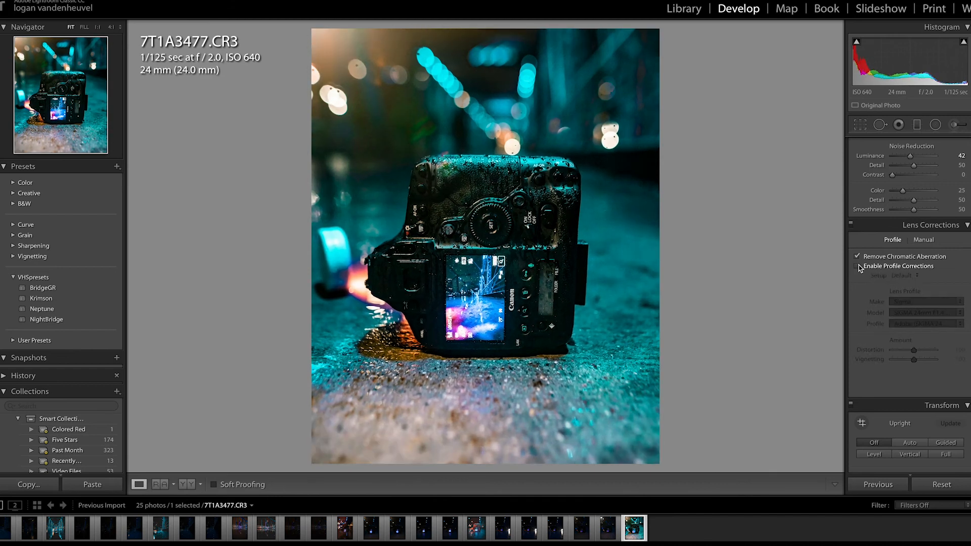
{"action": "left_click", "coordinate": [858, 267]}
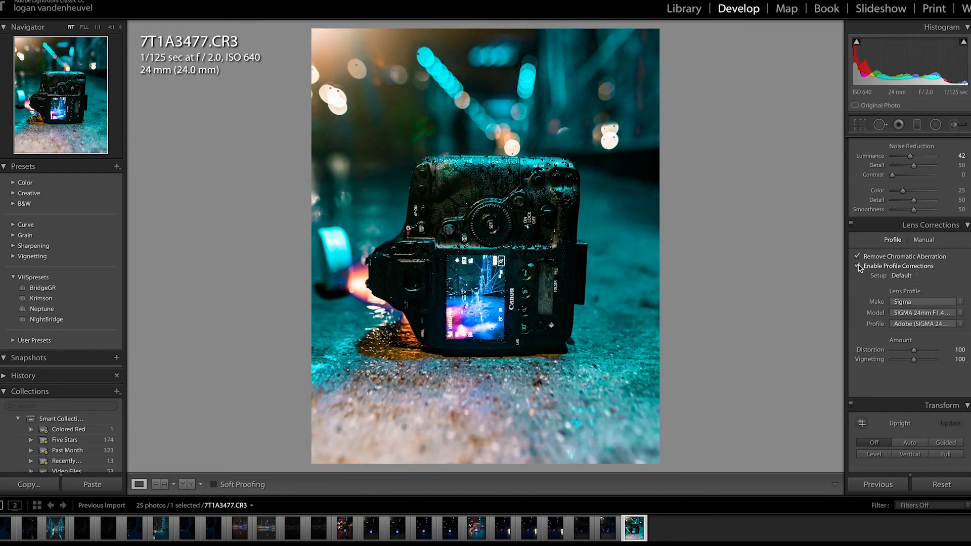
{"action": "left_click", "coordinate": [858, 267]}
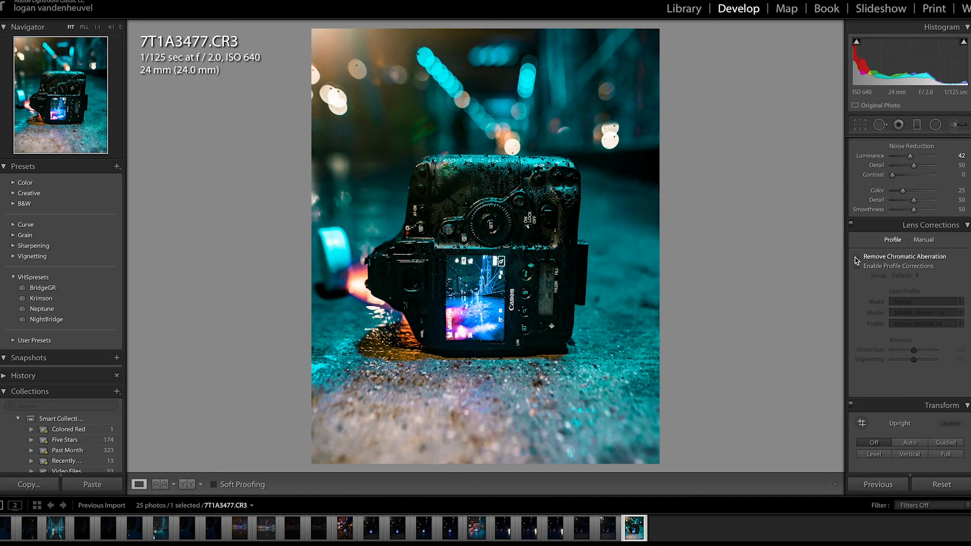
Add a Highlight Priority post-crop vignette with its Amount at −15
{"action": "scroll", "coordinate": [859, 253], "scroll_direction": "down", "scroll_amount": 5}
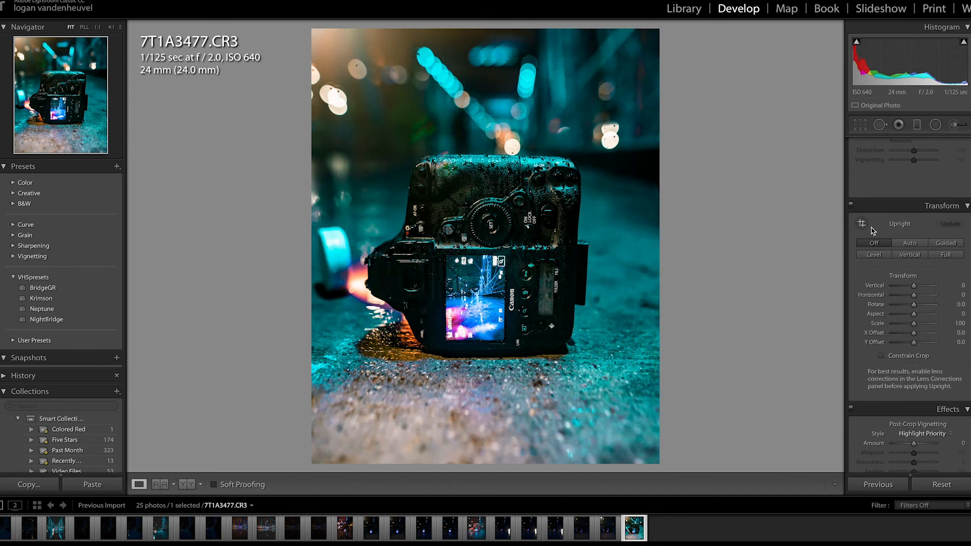
{"action": "scroll", "coordinate": [882, 364], "scroll_direction": "down", "scroll_amount": 2}
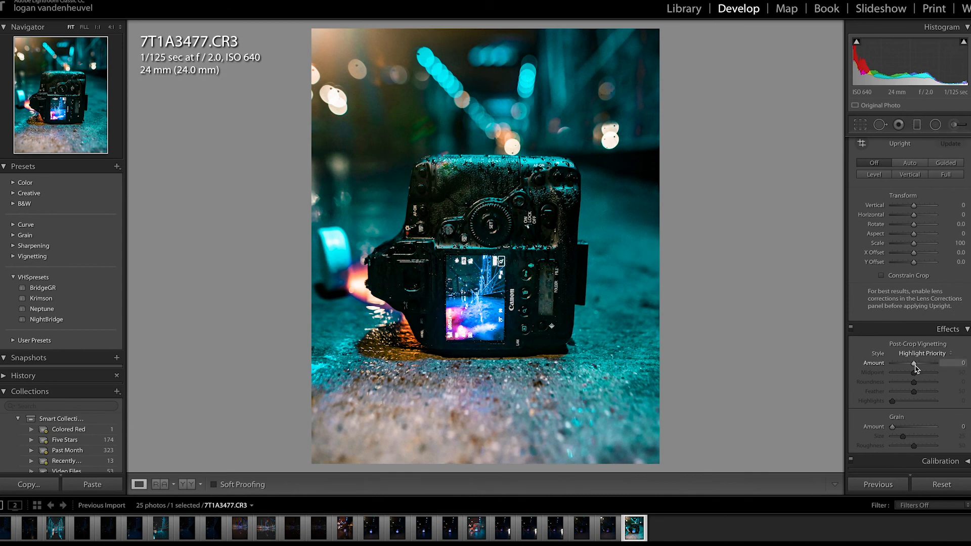
{"action": "left_click_drag", "start_coordinate": [915, 367], "coordinate": [910, 369]}
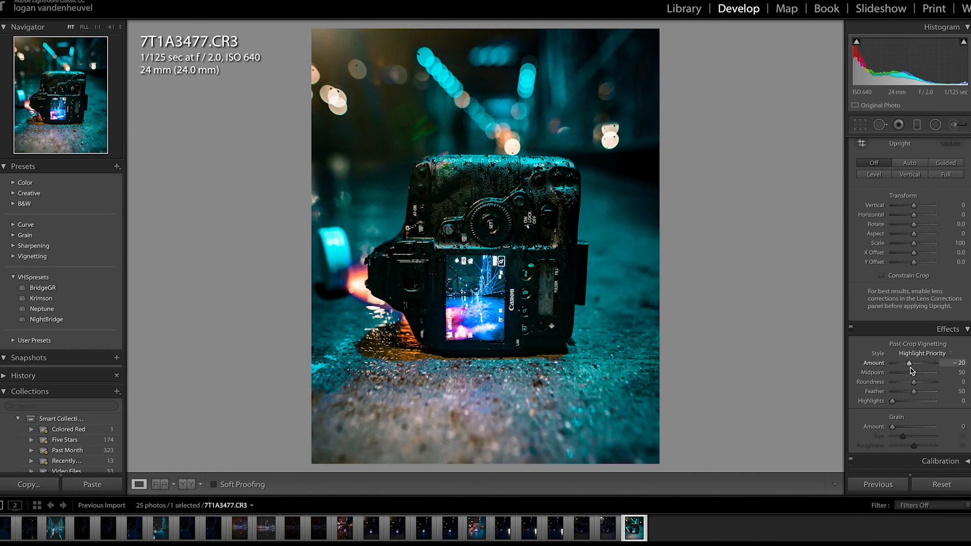
{"action": "left_click_drag", "start_coordinate": [910, 369], "coordinate": [916, 378]}
{"action": "left_click", "coordinate": [957, 364]}
{"action": "type", "text": "-"}
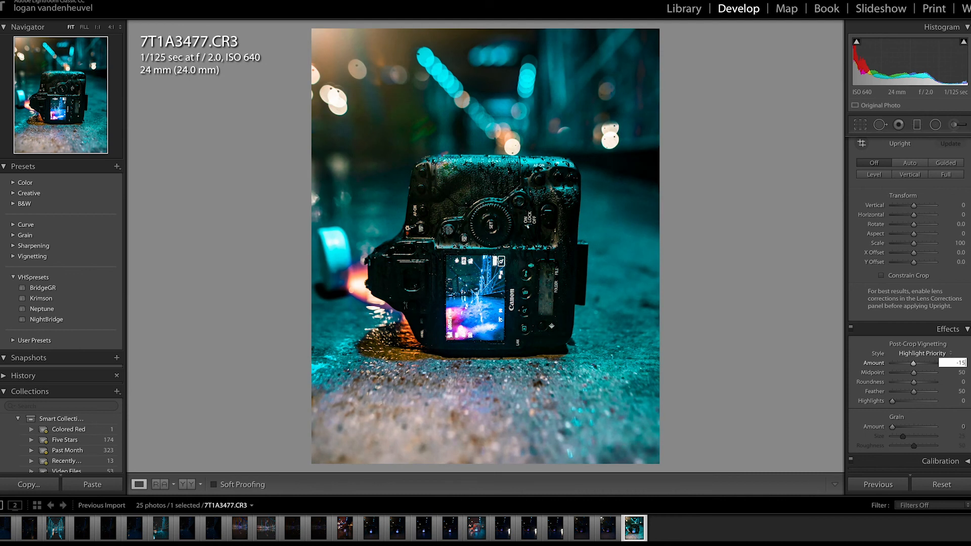
{"action": "type", "text": "15"}
{"action": "key", "text": "Return"}
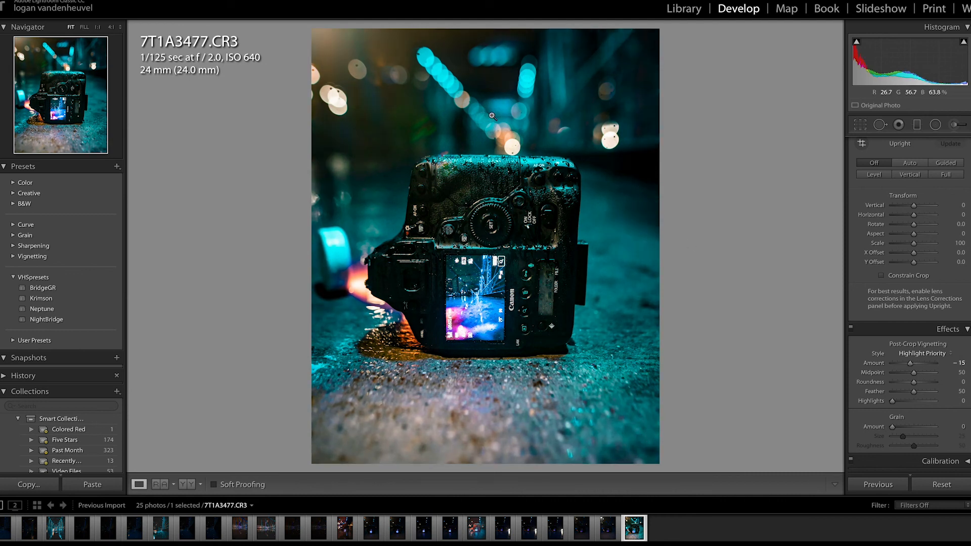